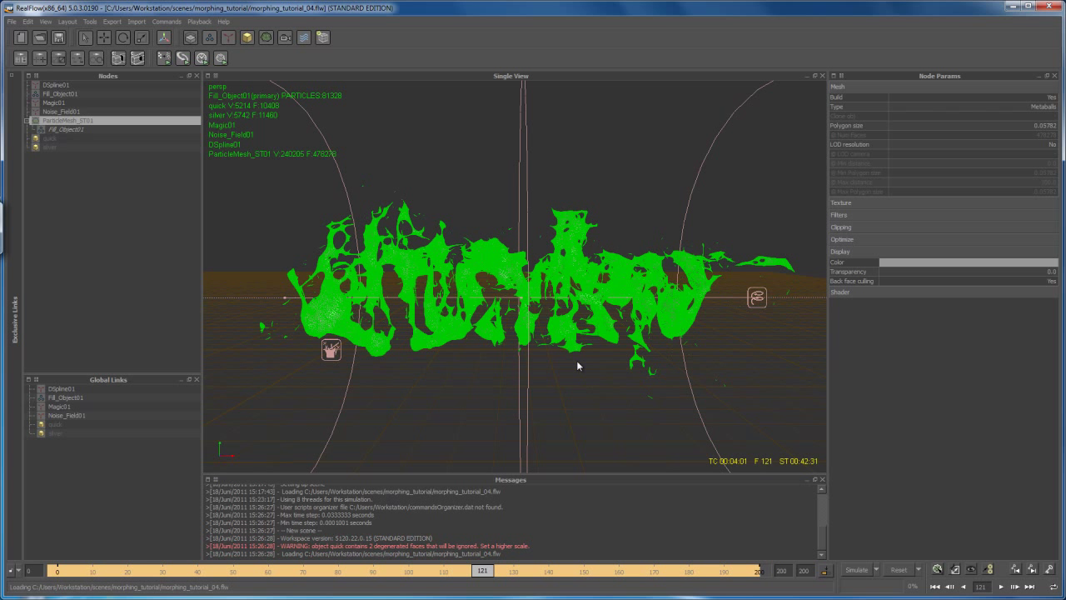
Scrub the timeline forward past frame 122 and settle on frame 125 to view the letter mesh.
left_click_drag(482, 570, 504, 573)
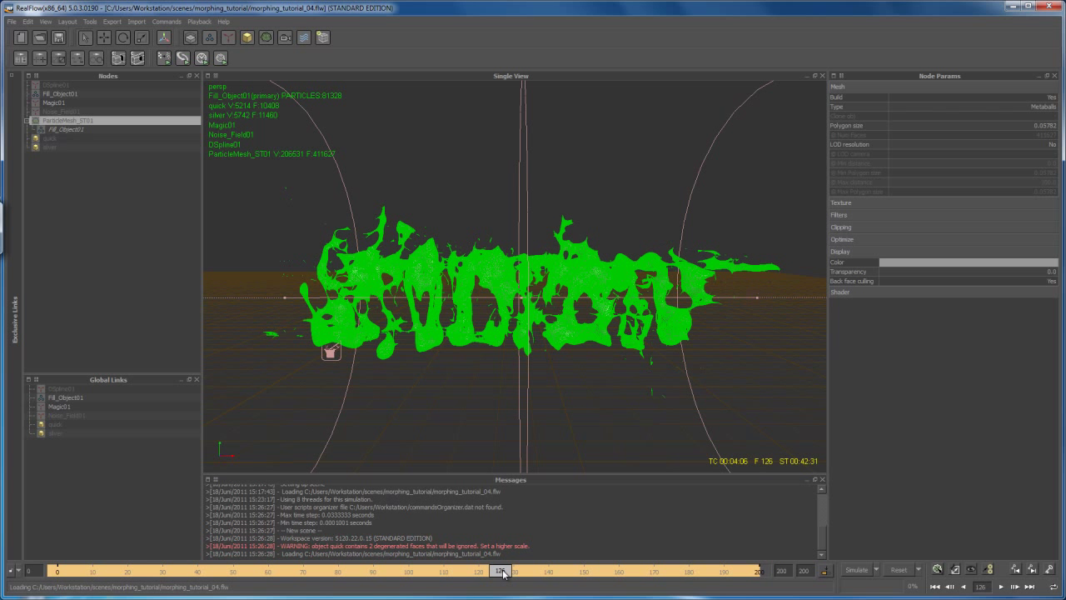
left_click_drag(502, 572, 497, 572)
Set Fill_Object01's Display Visible to Yes, then select the DSpline01 daemon.
left_click(58, 94)
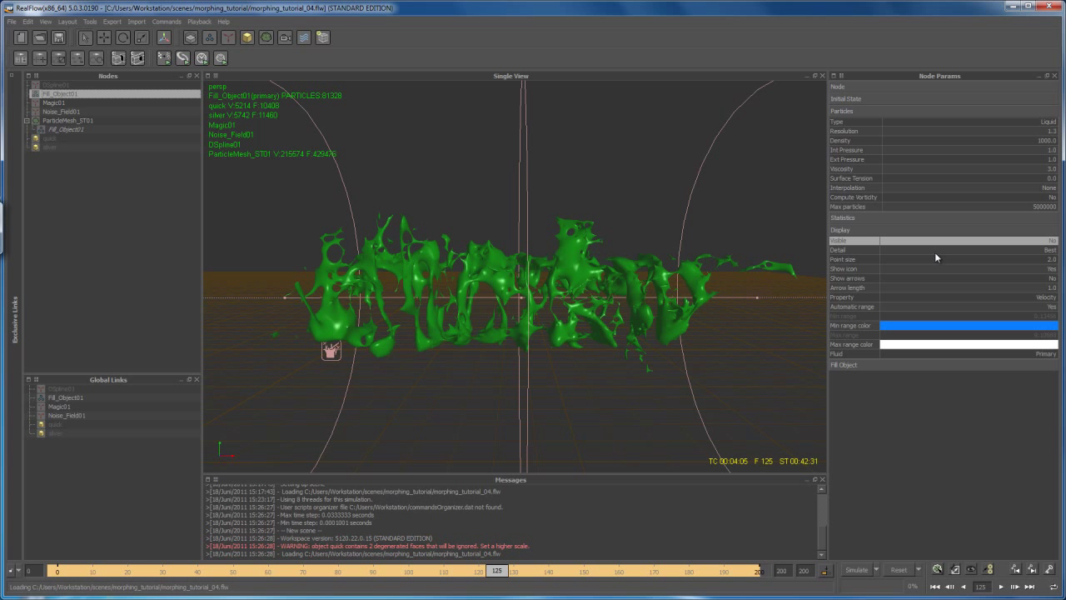
left_click(1050, 241)
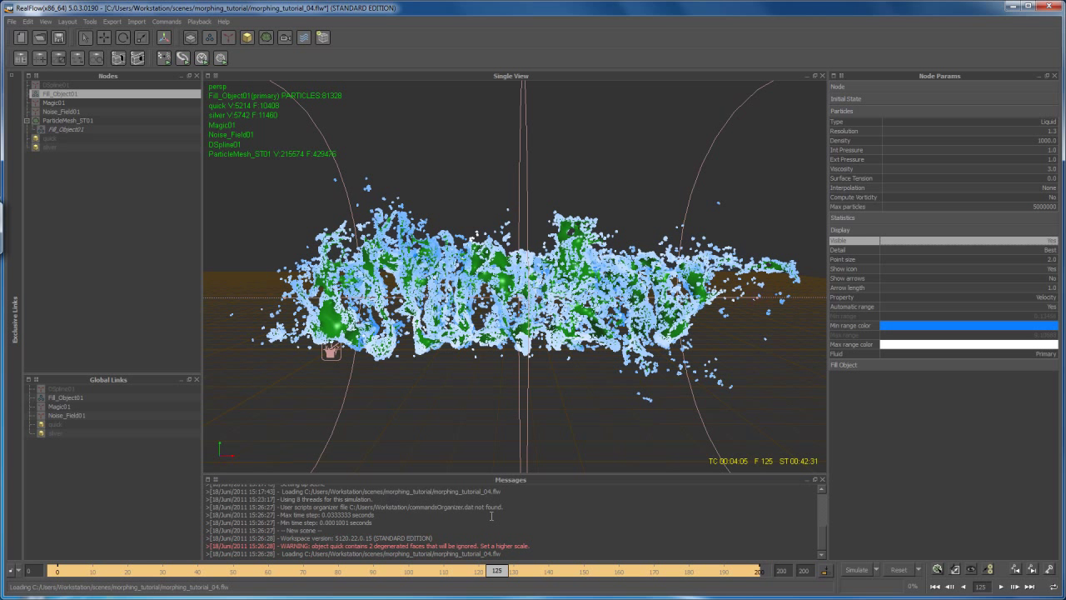
left_click(60, 86)
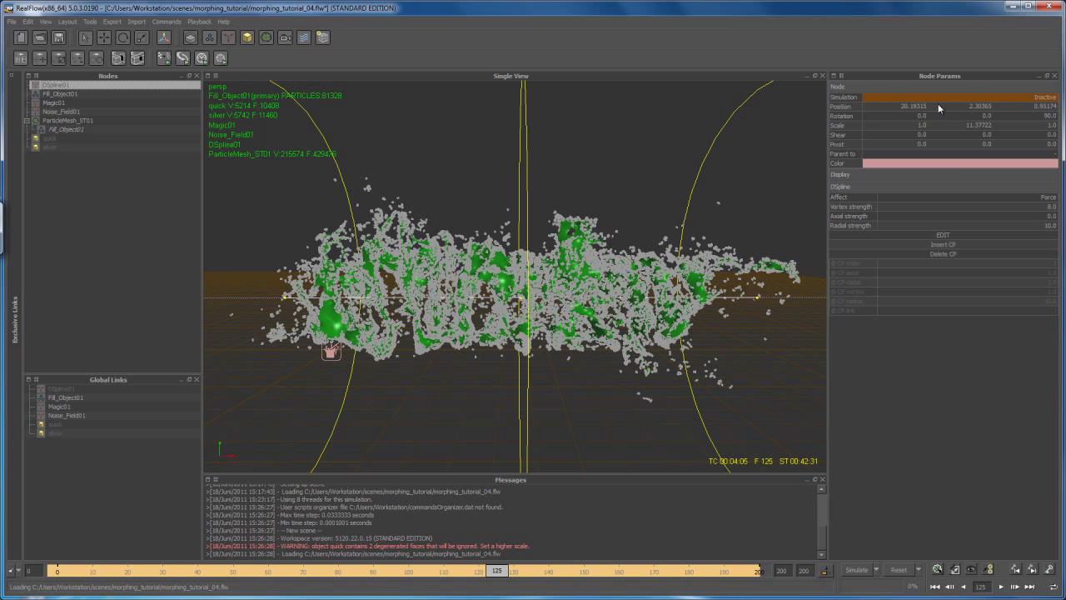
Bring up DSpline01's Simulation animation curve in an enlarged Curve Editor.
right_click(853, 100)
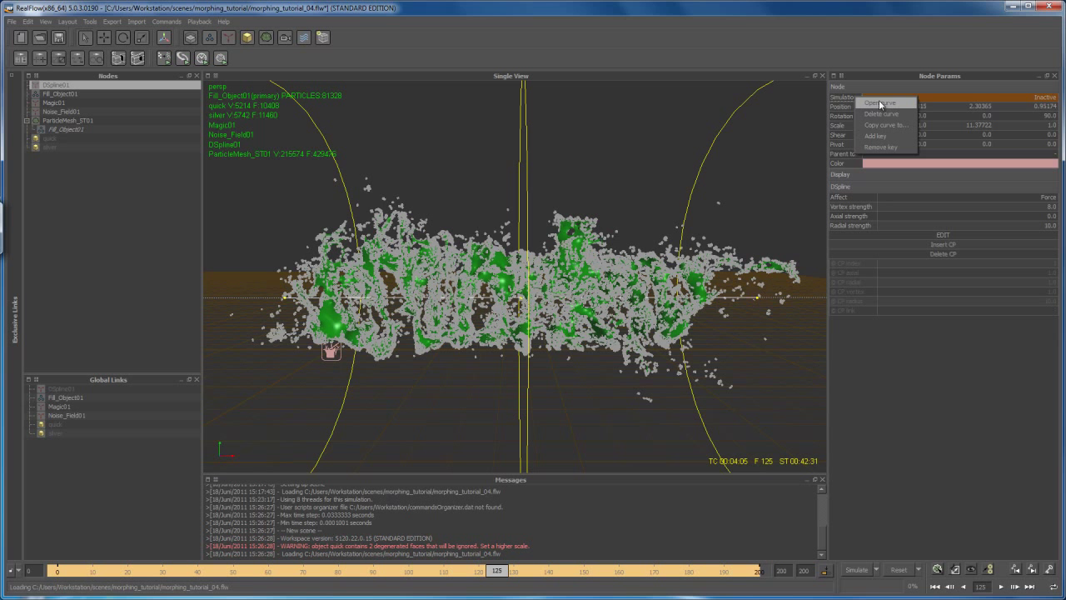
left_click(881, 103)
left_click_drag(607, 167, 552, 122)
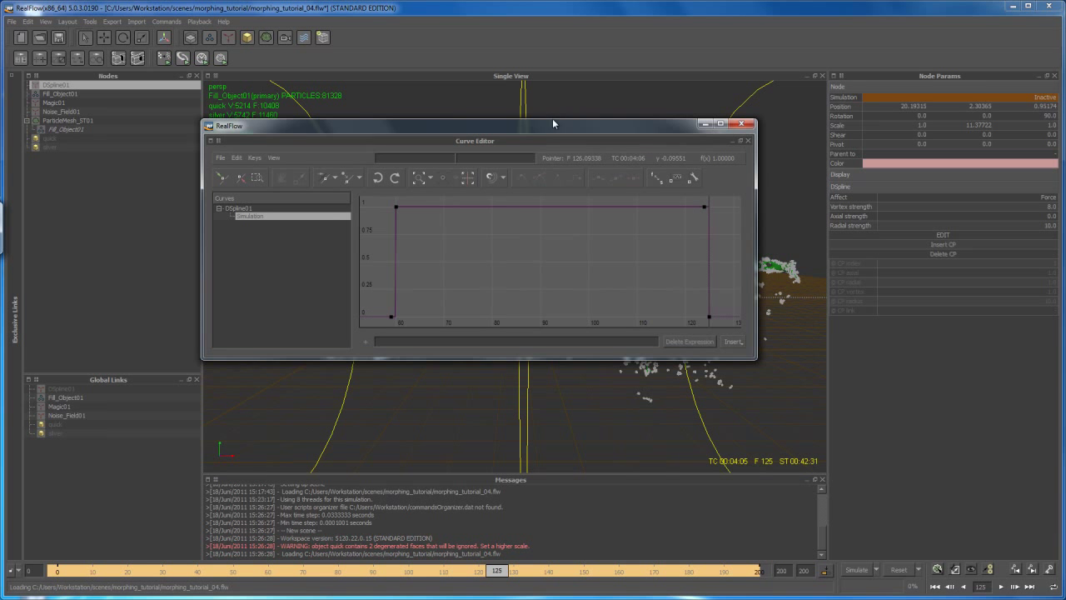
left_click_drag(746, 351, 882, 498)
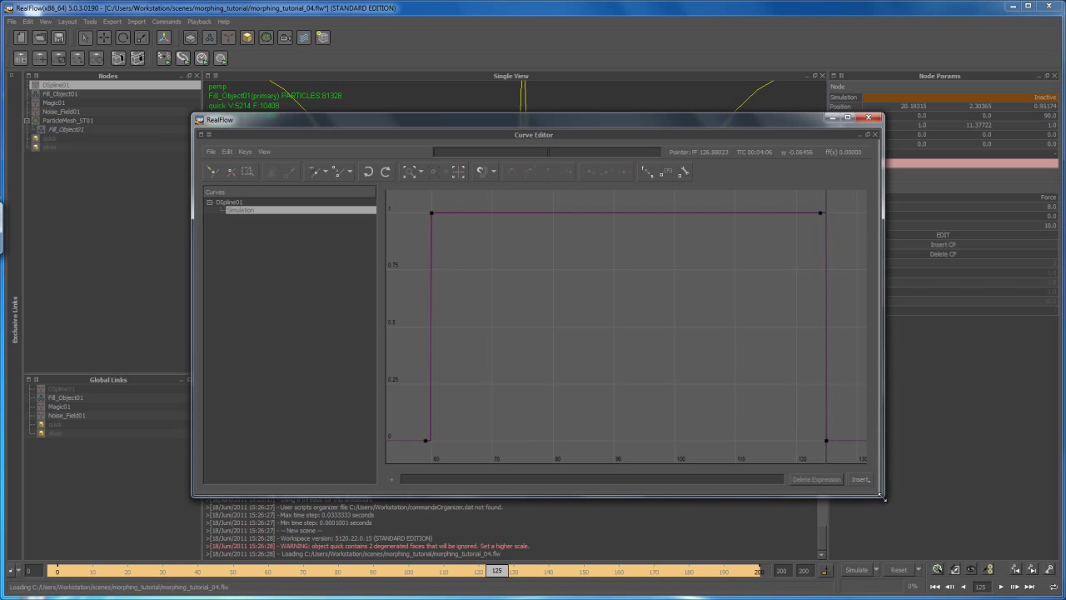
Delete the last key so the Simulation curve stays at 1 past frame 125.
left_click(828, 442)
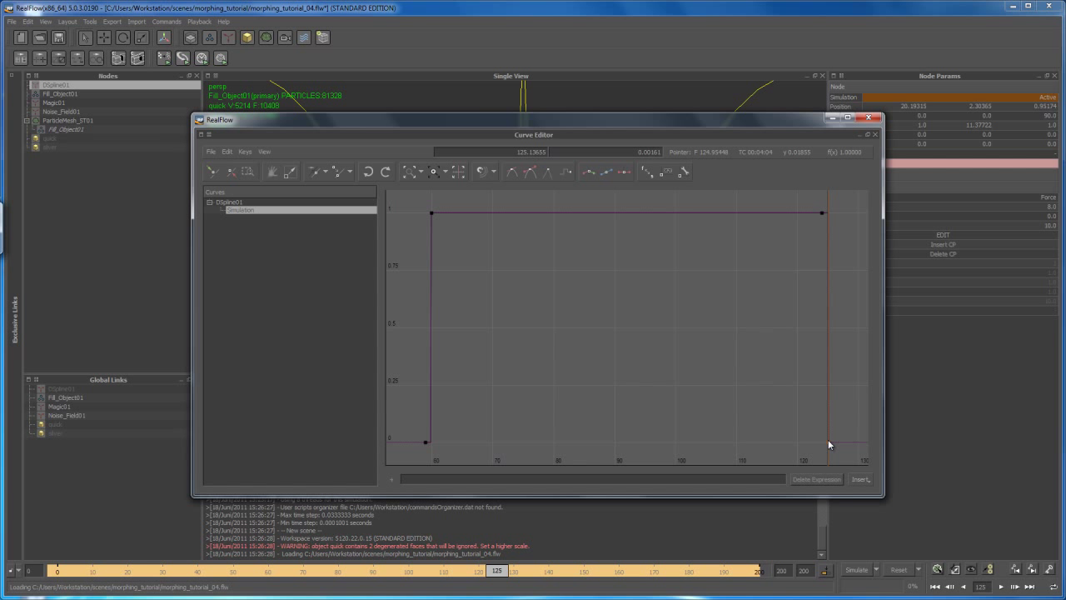
left_click_drag(825, 436, 836, 450)
left_click(824, 434)
left_click_drag(784, 120, 723, 159)
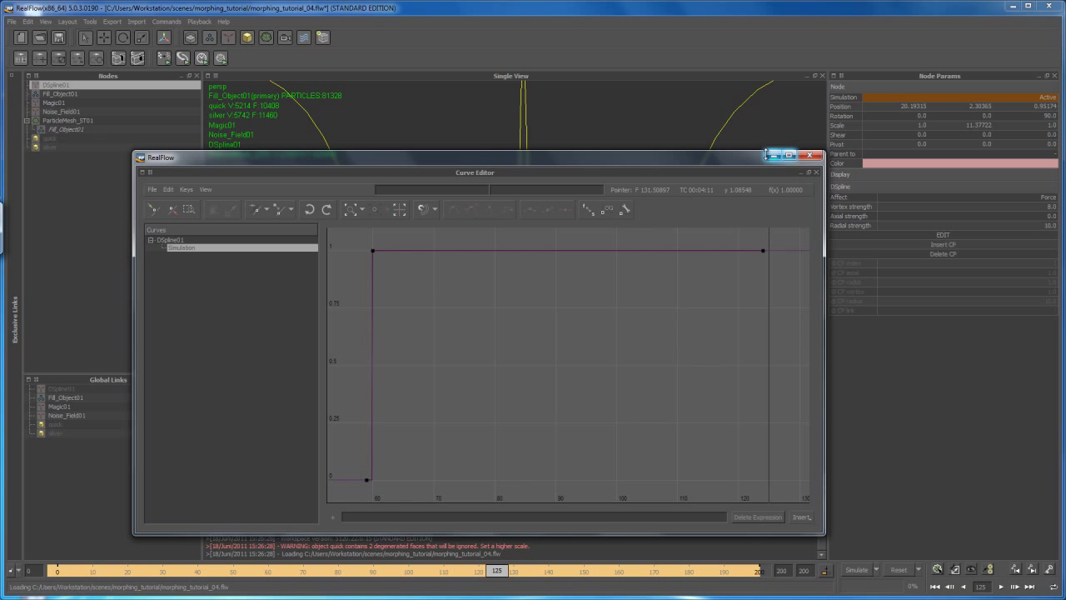
Close the Curve Editor, reselect DSpline01 and scrub back to around frame 120.
left_click(809, 156)
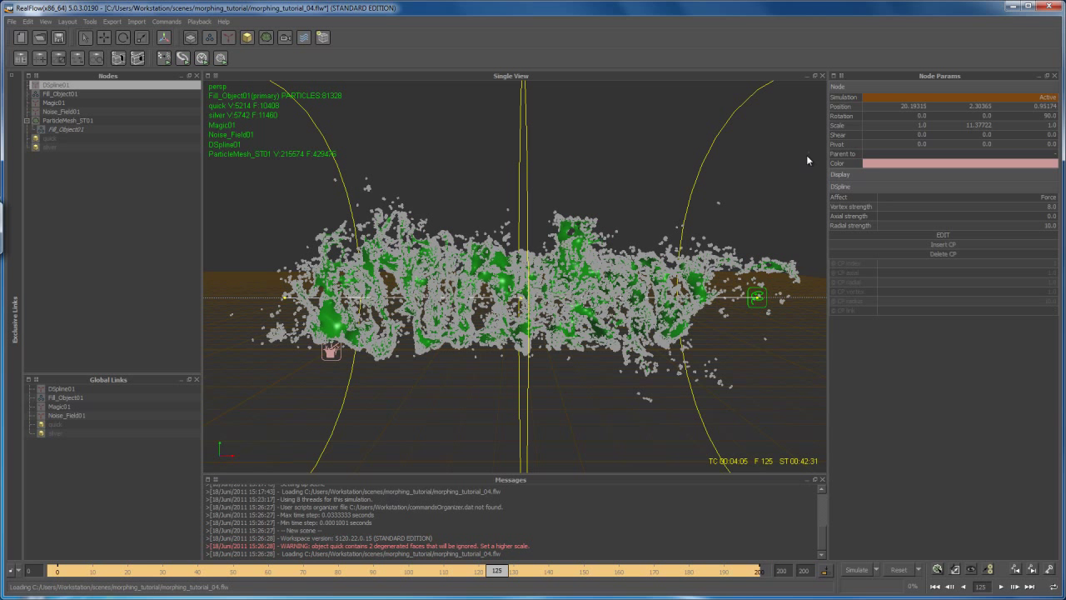
left_click(784, 234)
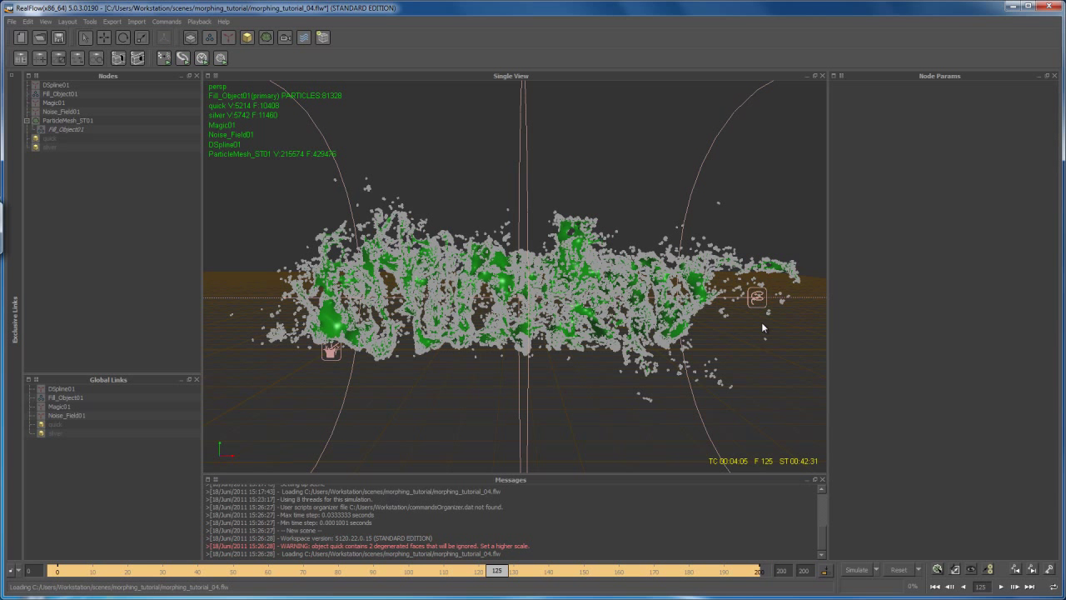
left_click(55, 85)
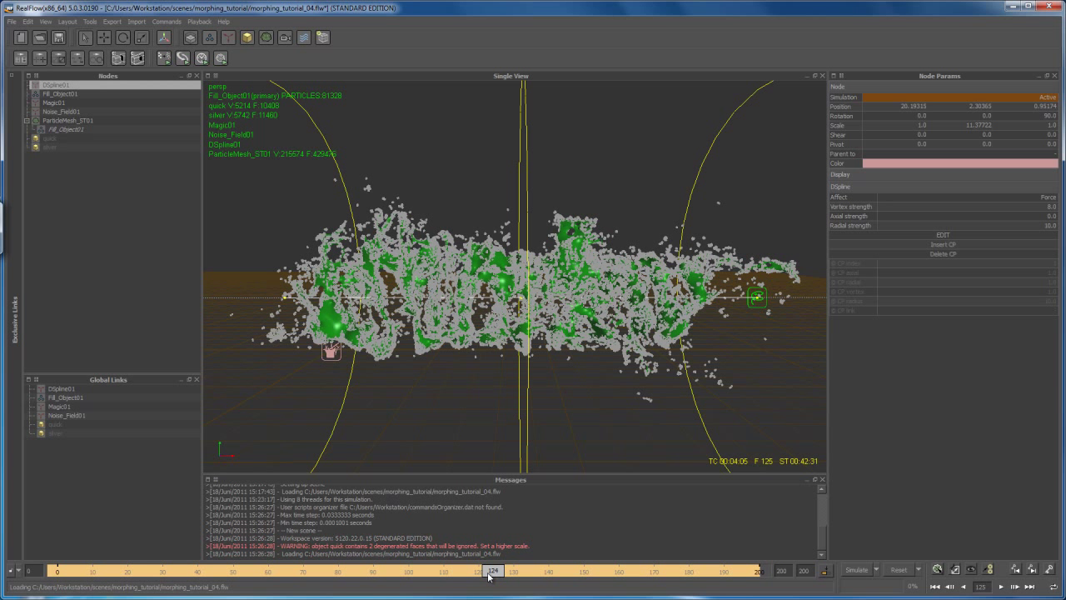
left_click_drag(498, 571, 479, 571)
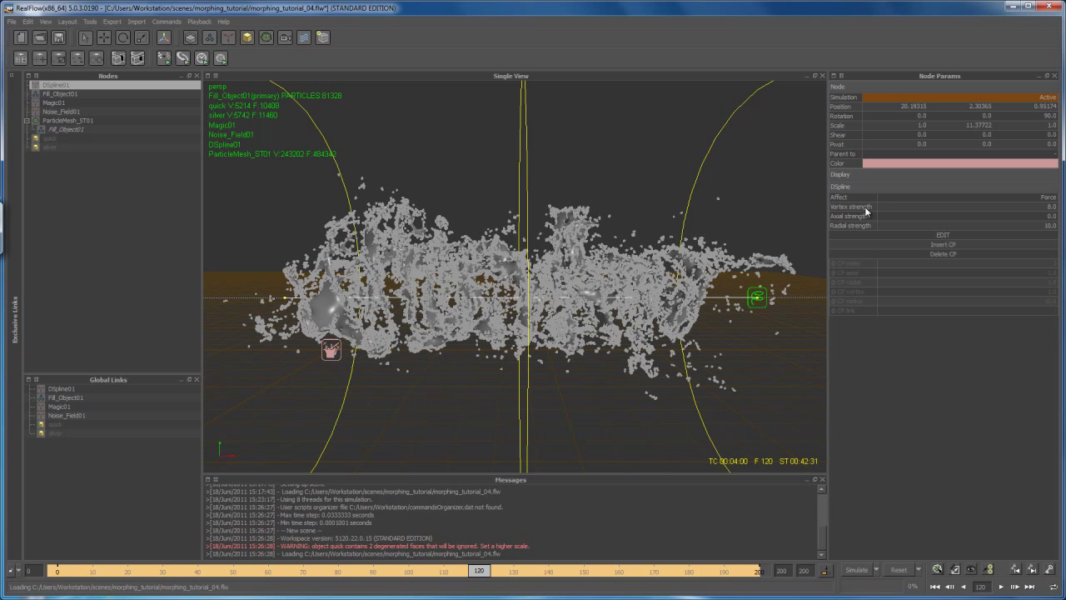
Add keys on DSpline01's Vortex strength and Radial strength at frame 120.
left_click(866, 208)
right_click(866, 208)
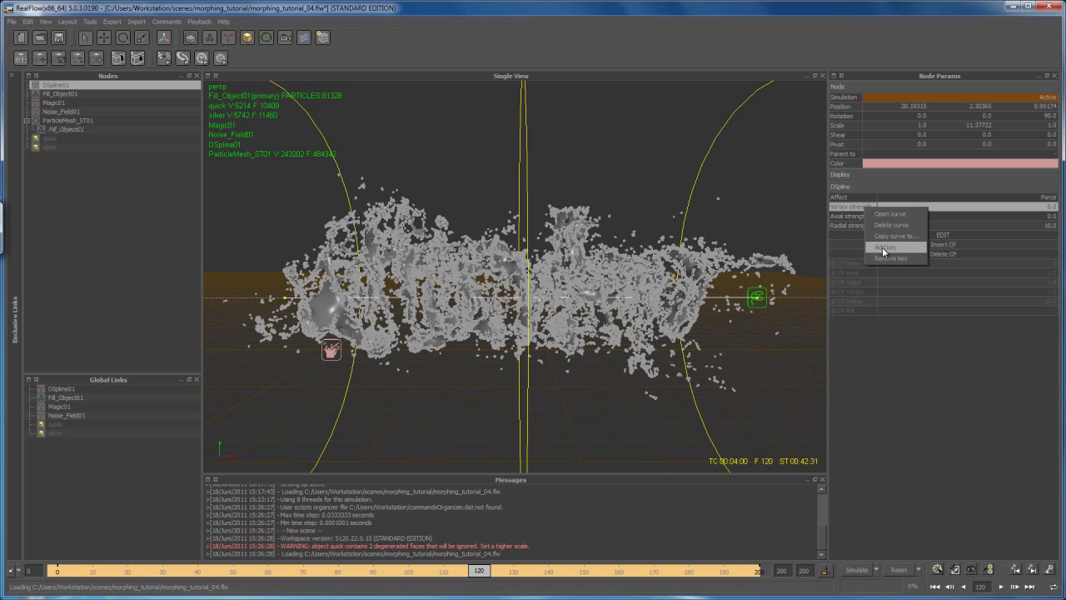
left_click(890, 254)
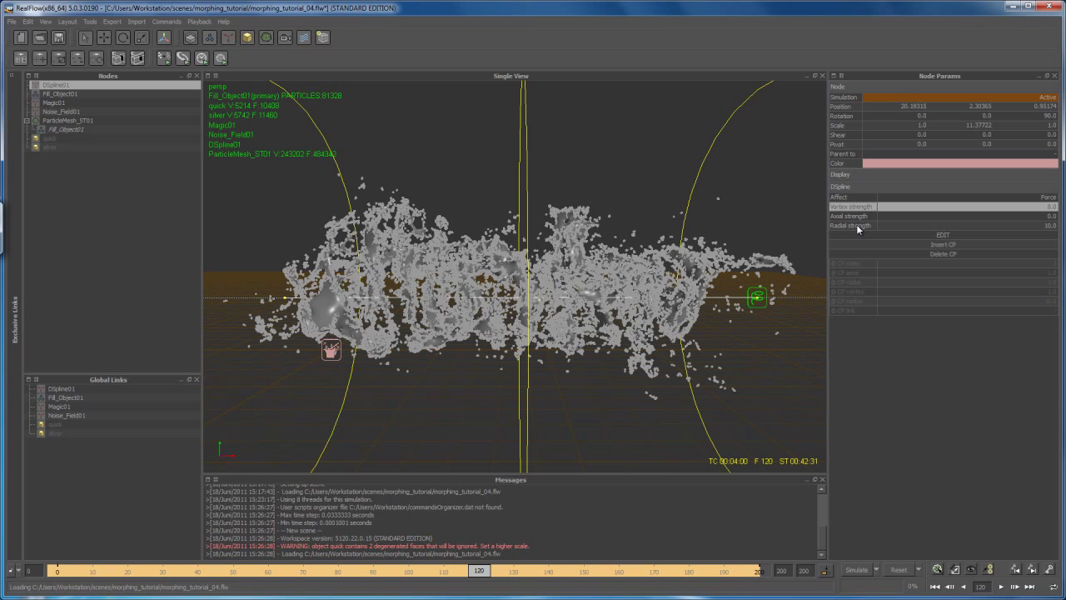
left_click(857, 225)
right_click(865, 226)
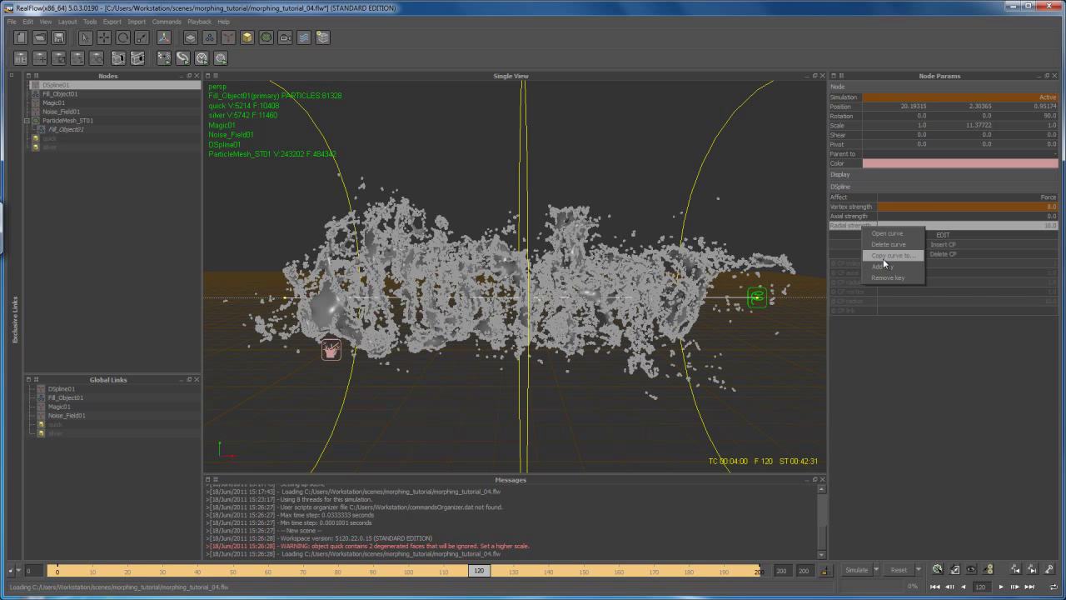
left_click(905, 265)
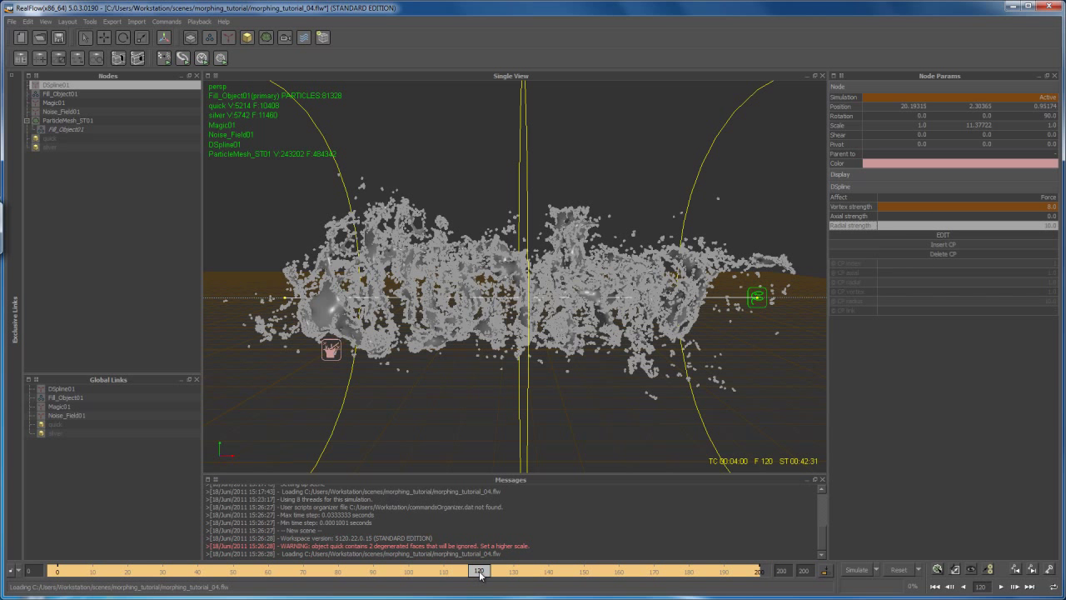
Advance to frame 130 and edit DSpline01's Vortex strength value down to 0.
left_click_drag(479, 572, 513, 574)
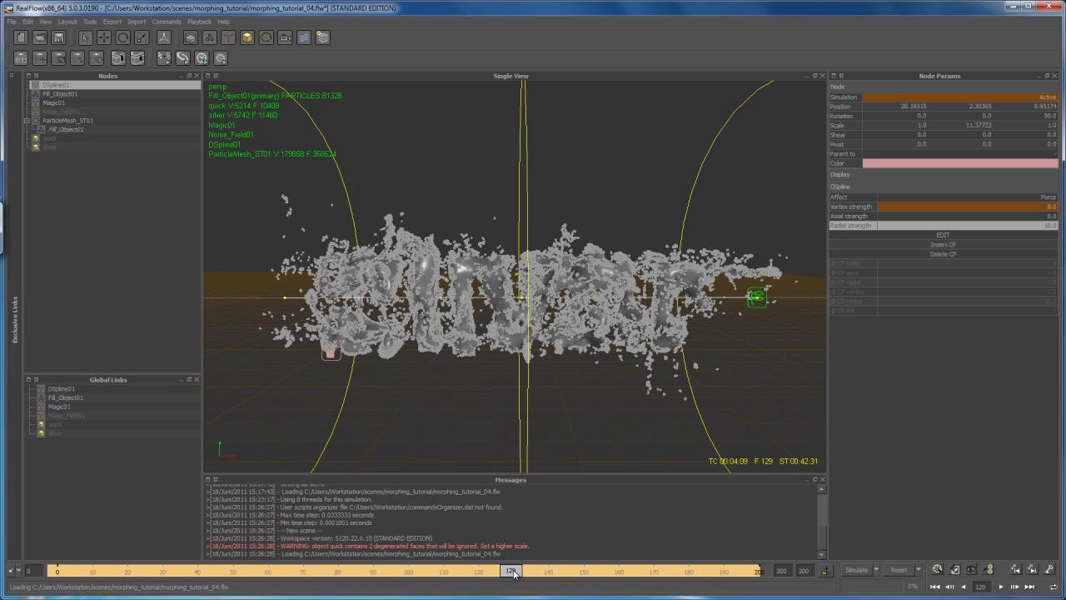
left_click_drag(515, 574, 518, 574)
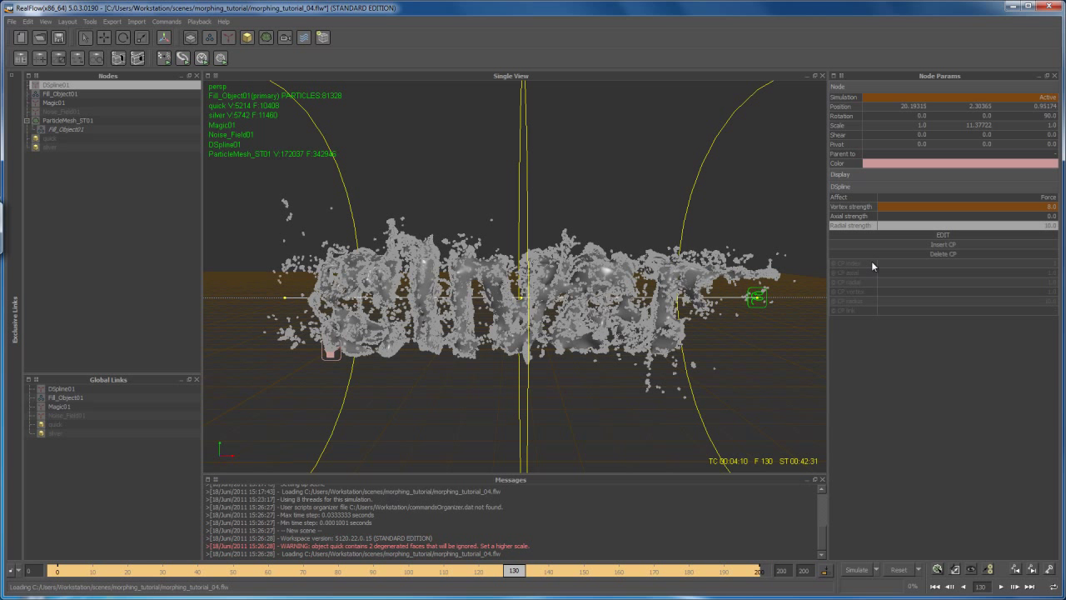
left_click(850, 206)
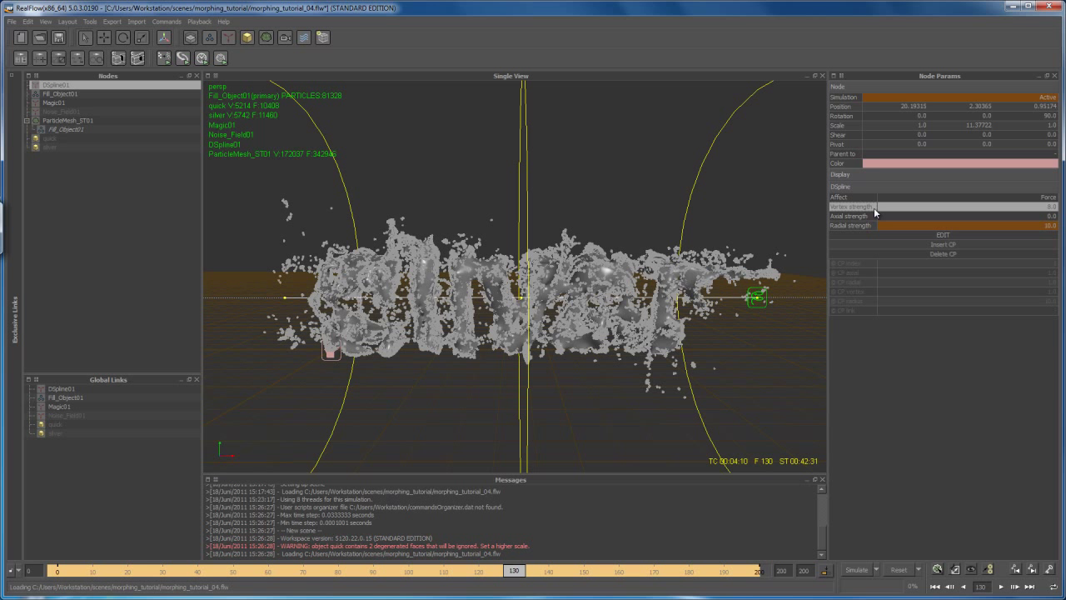
double_click(1051, 206)
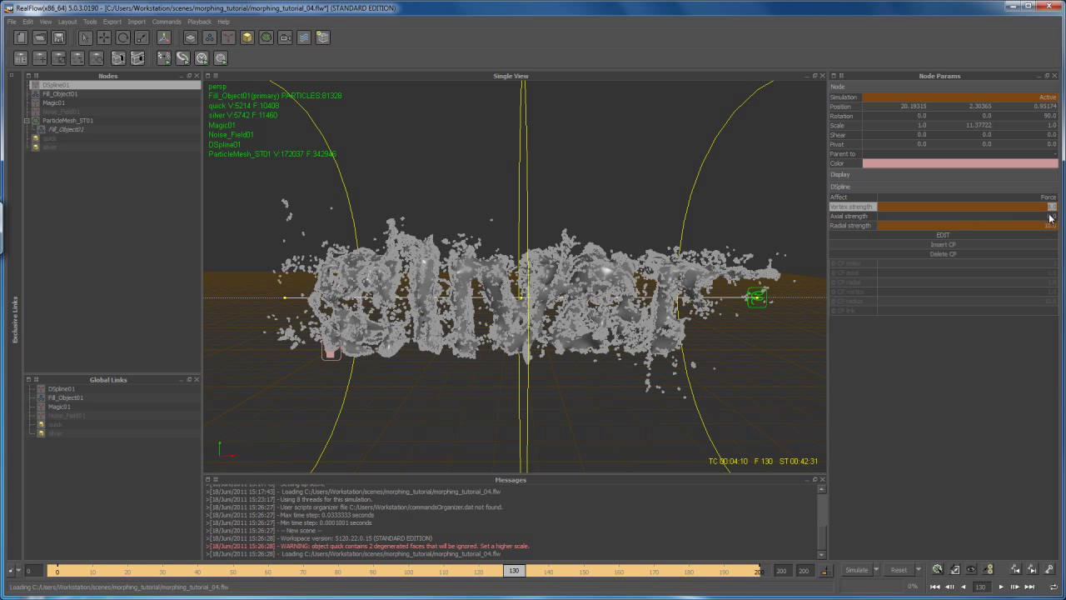
right_click(873, 209)
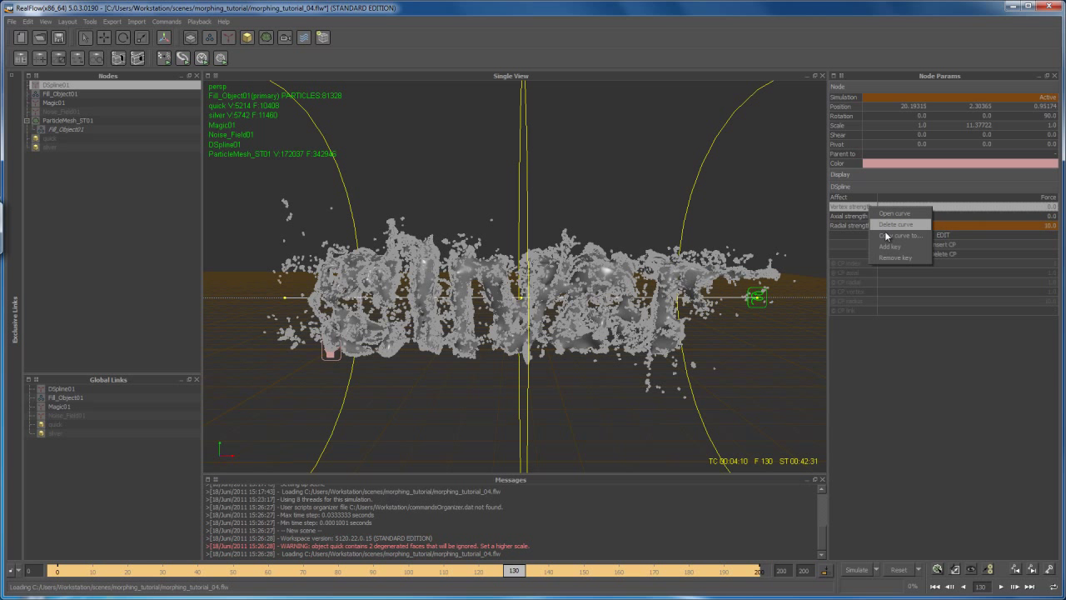
left_click(892, 250)
Set DSpline01's Radial strength from 10 to 0 at frame 130.
left_click(860, 227)
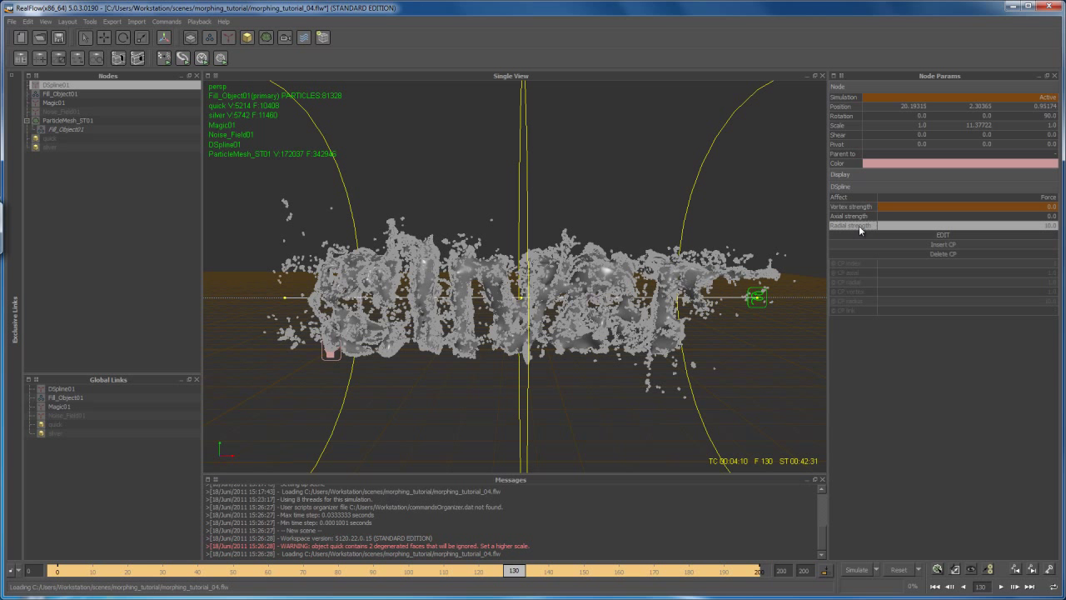
double_click(1046, 226)
type("0")
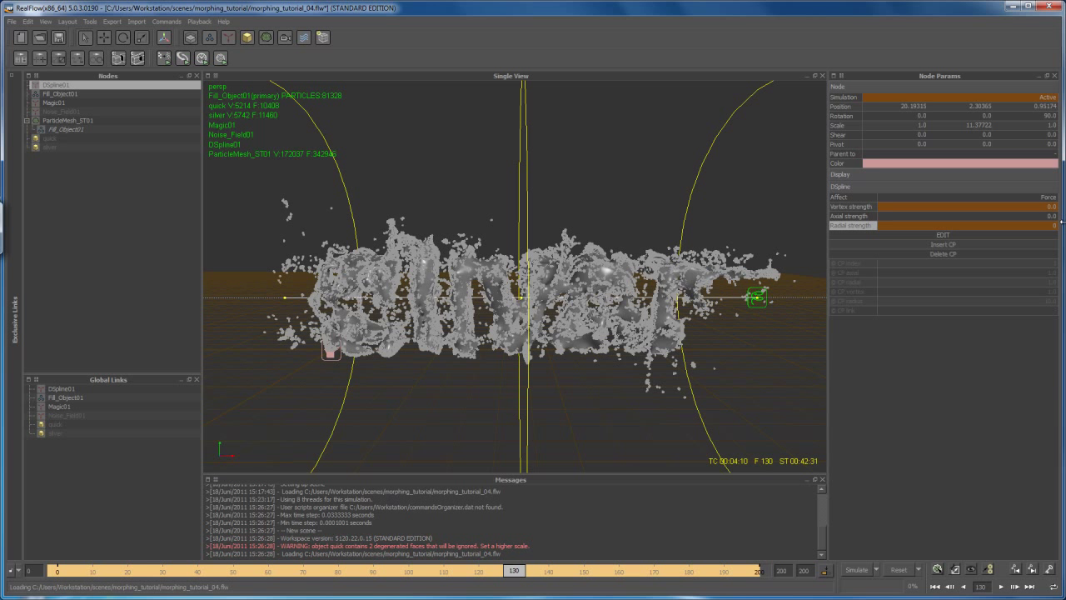
key("Return")
right_click(856, 227)
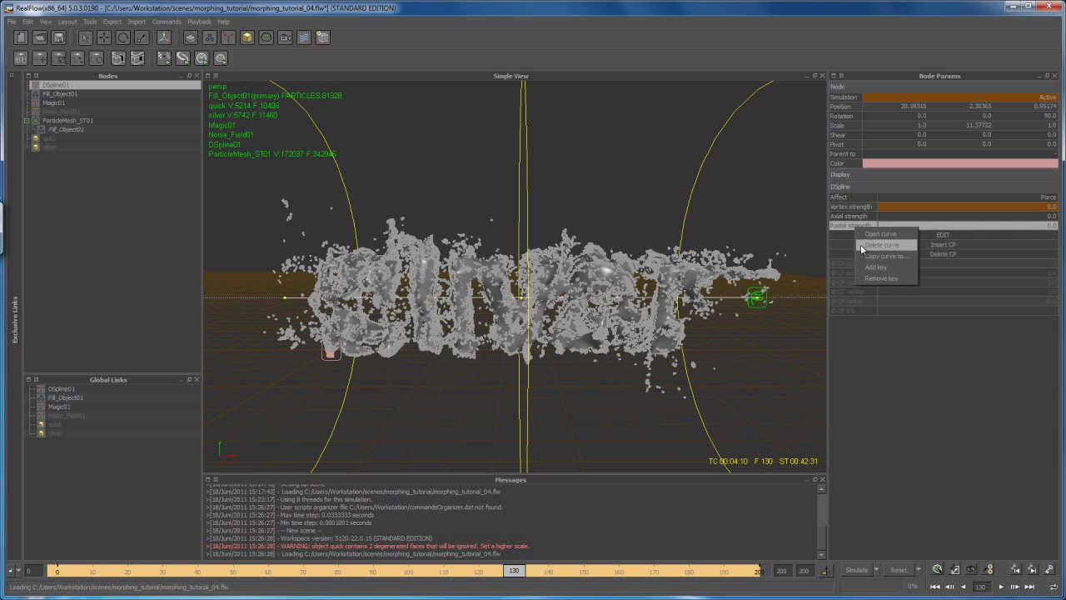
left_click(880, 268)
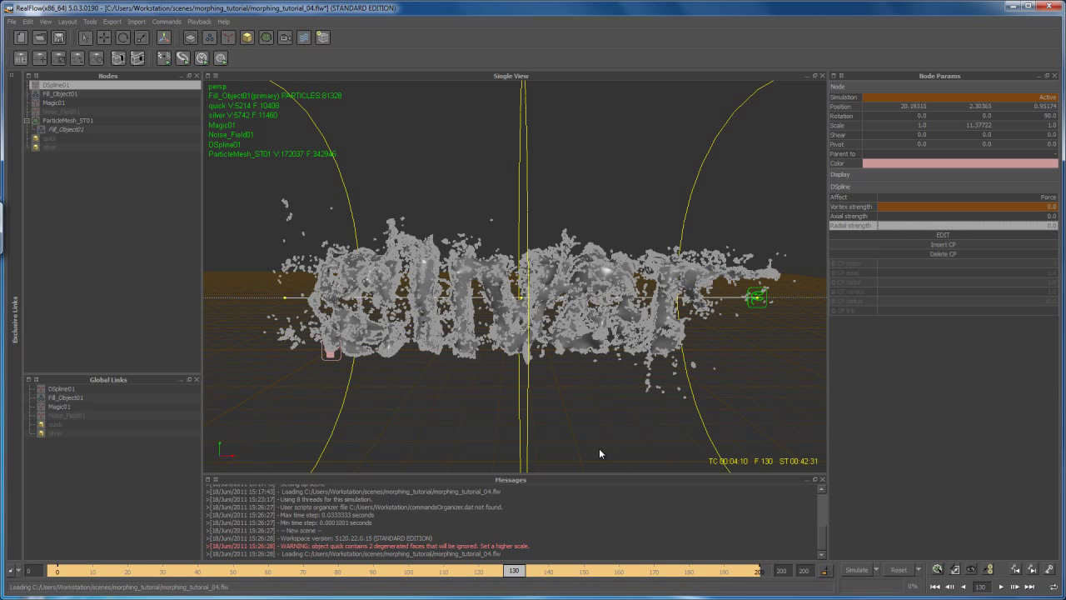
Delete Noise_Field01's frame-126 Simulation switch-off key in the Curve Editor so it stays active.
left_click(60, 112)
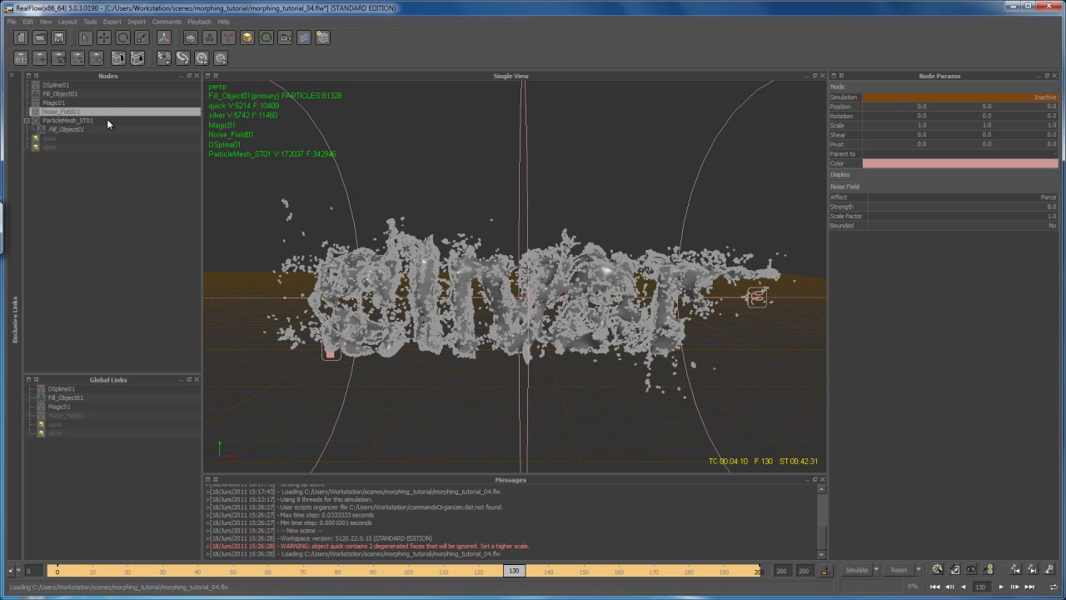
right_click(860, 99)
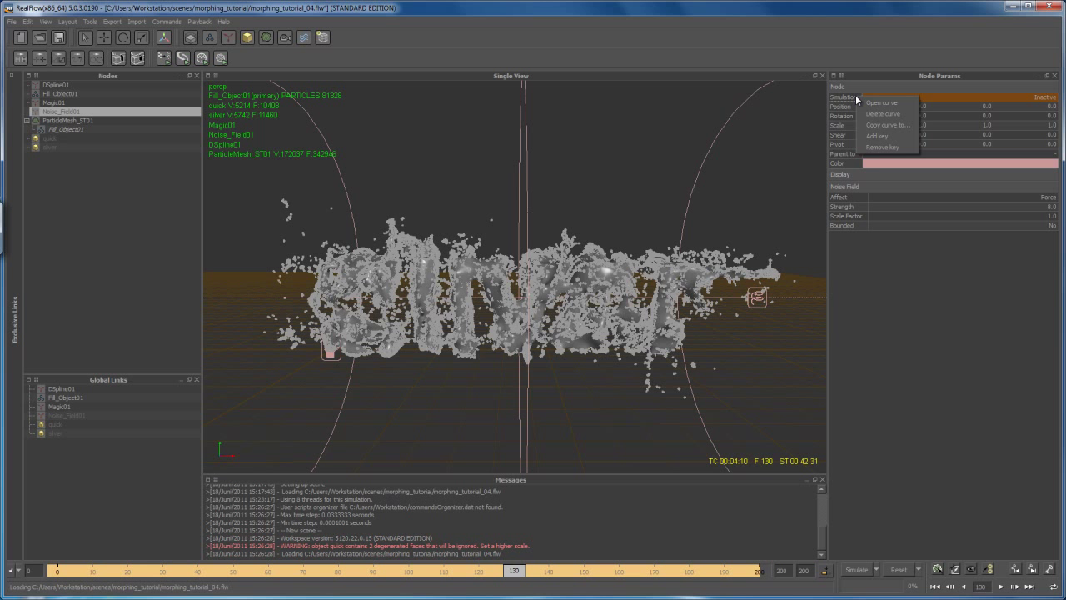
left_click(880, 105)
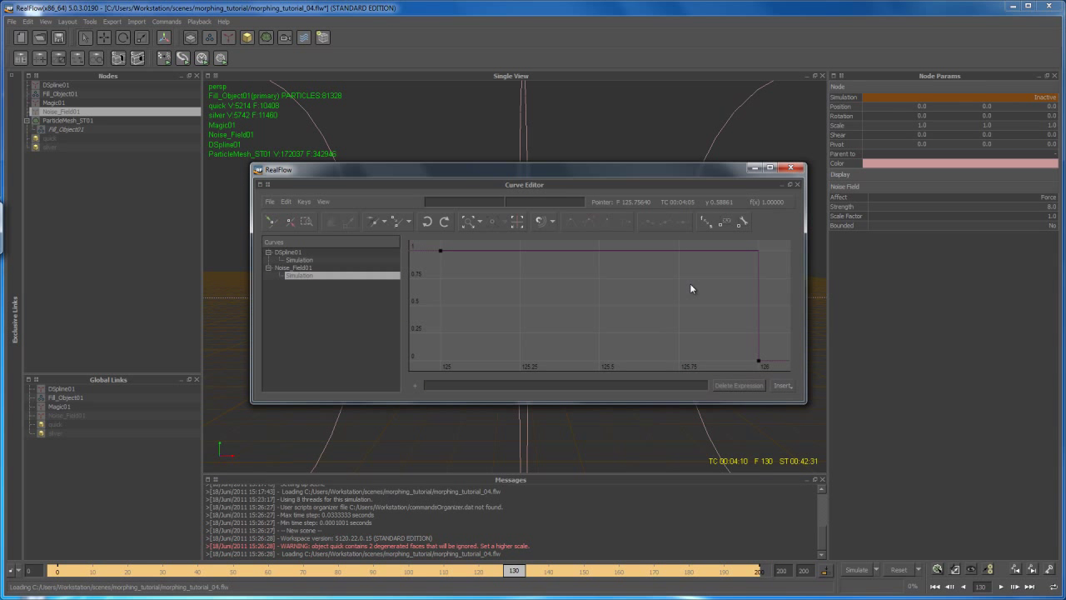
left_click(758, 359)
key("Delete")
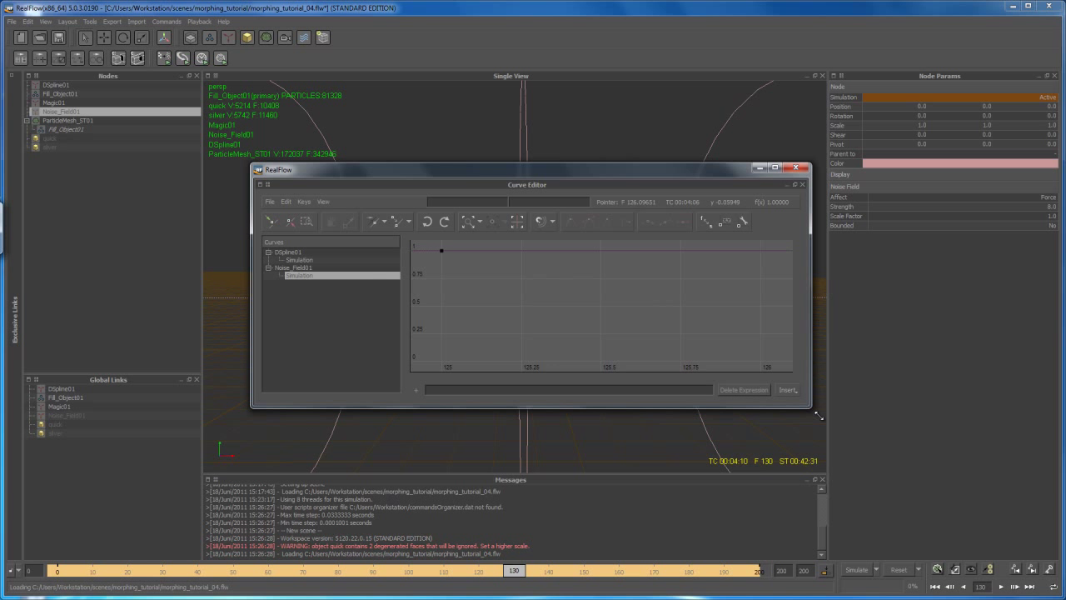
left_click_drag(804, 401, 901, 448)
left_click_drag(761, 170, 700, 172)
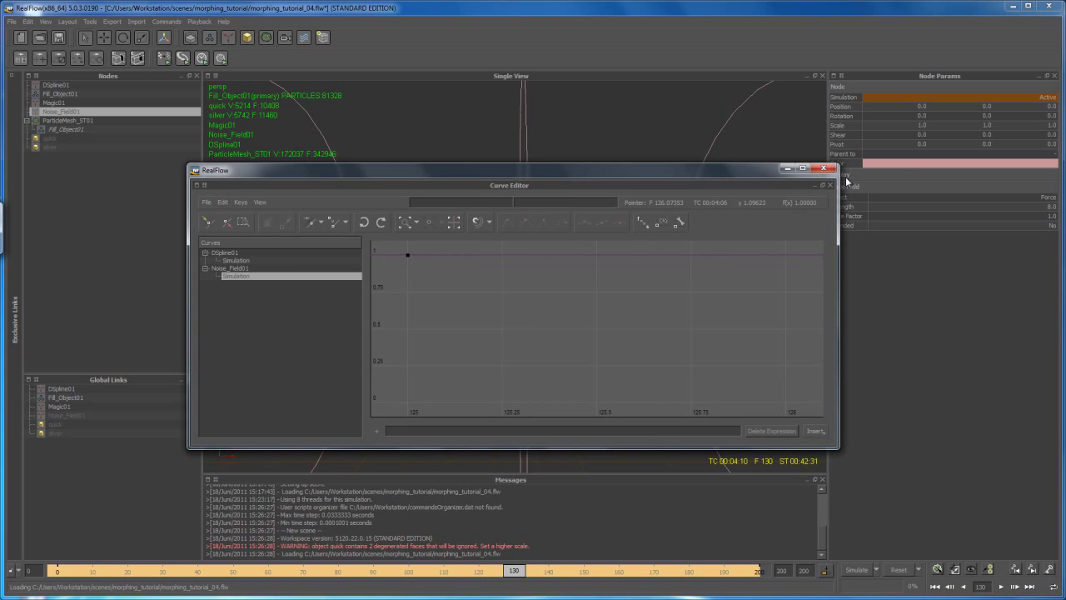
Key Noise_Field01's Strength of 8 at around frame 120.
left_click(821, 171)
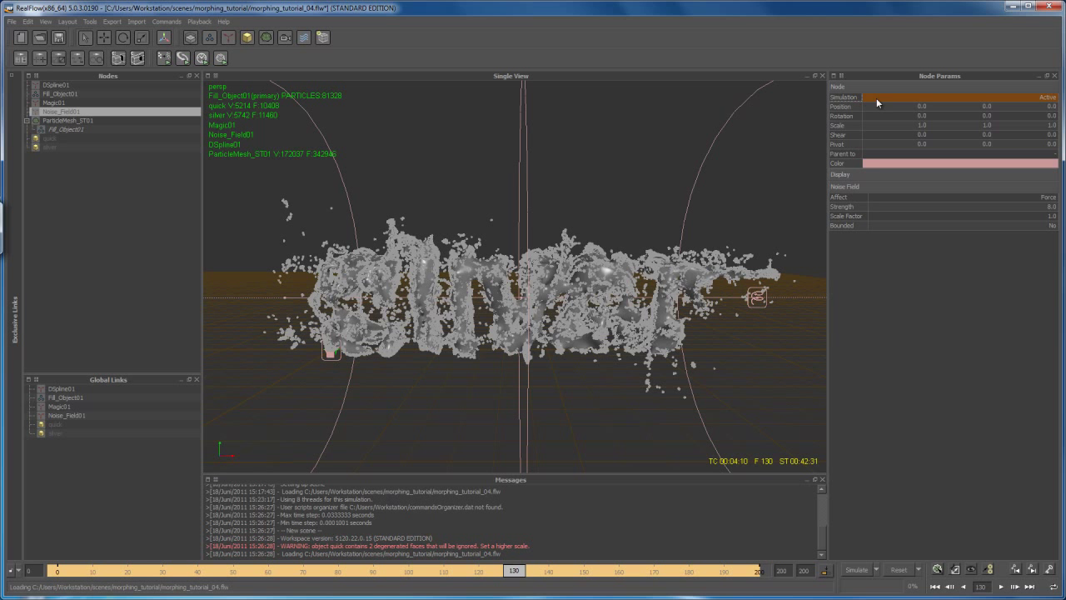
left_click_drag(511, 571, 480, 571)
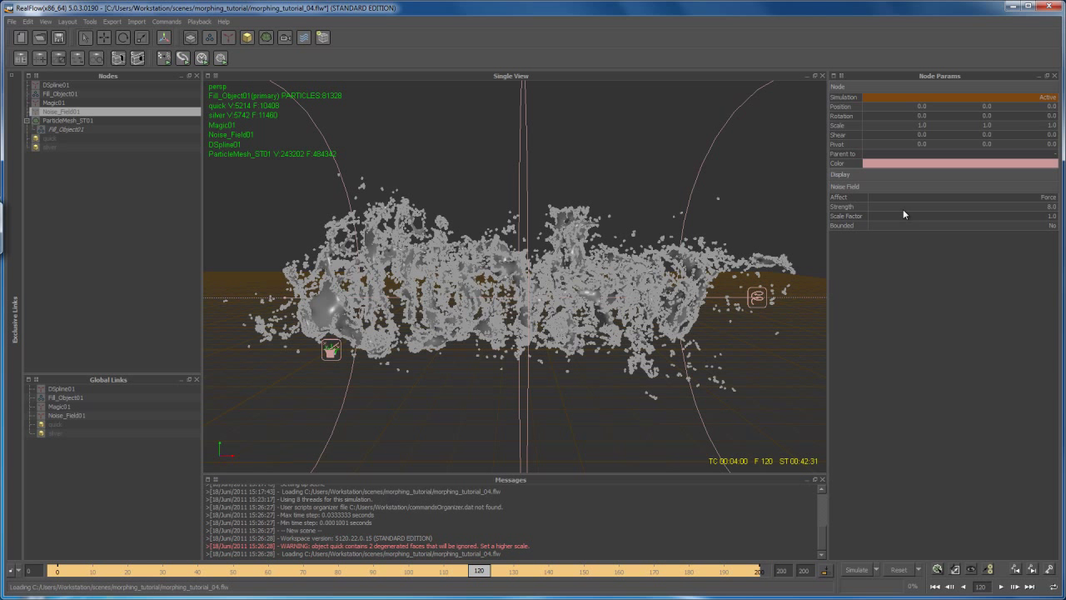
left_click(845, 209)
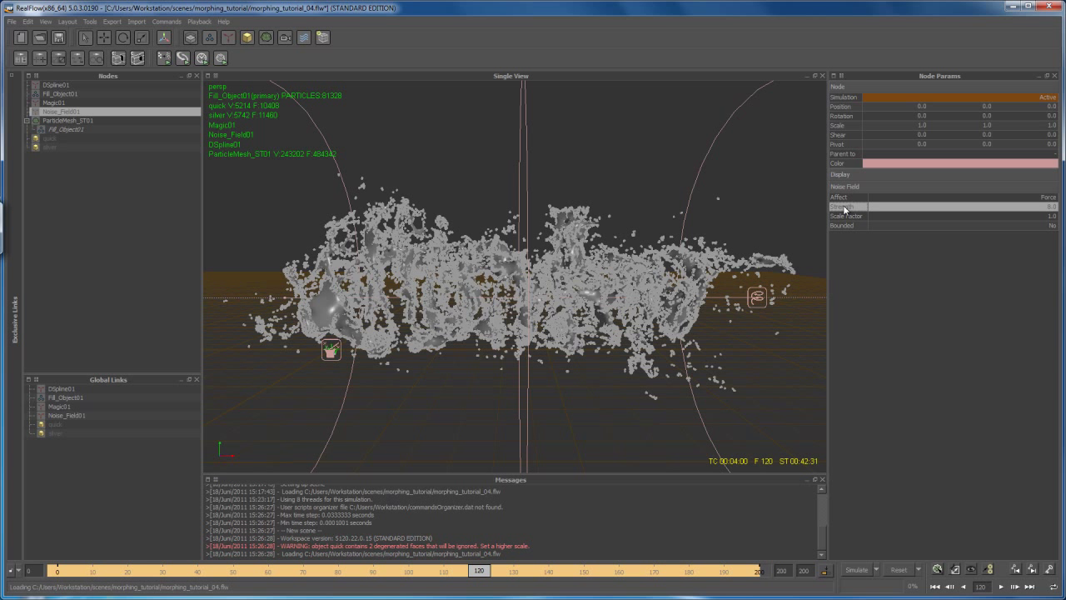
right_click(858, 207)
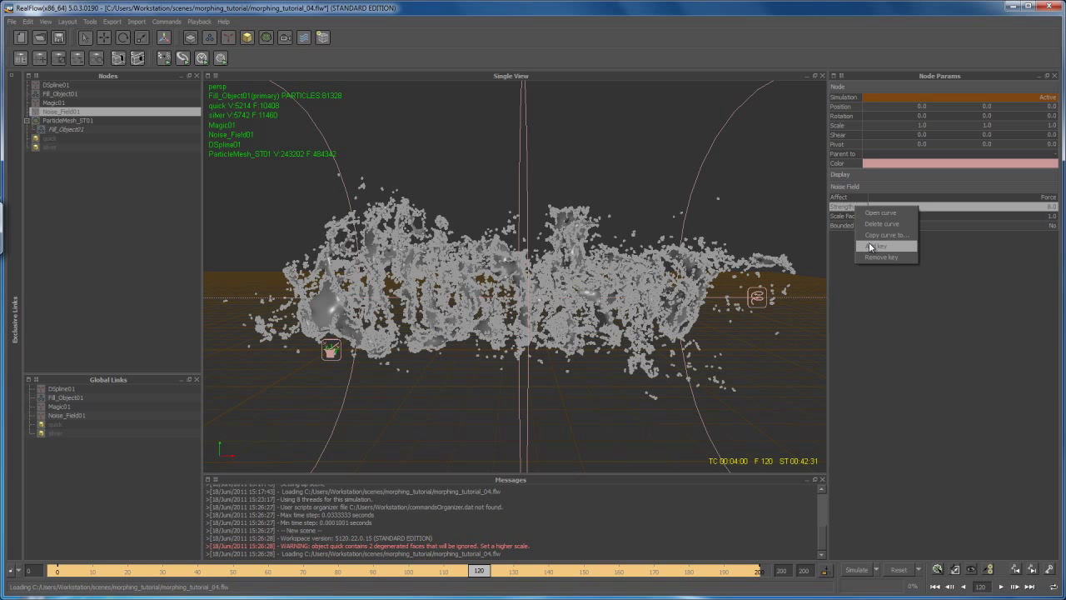
left_click(873, 247)
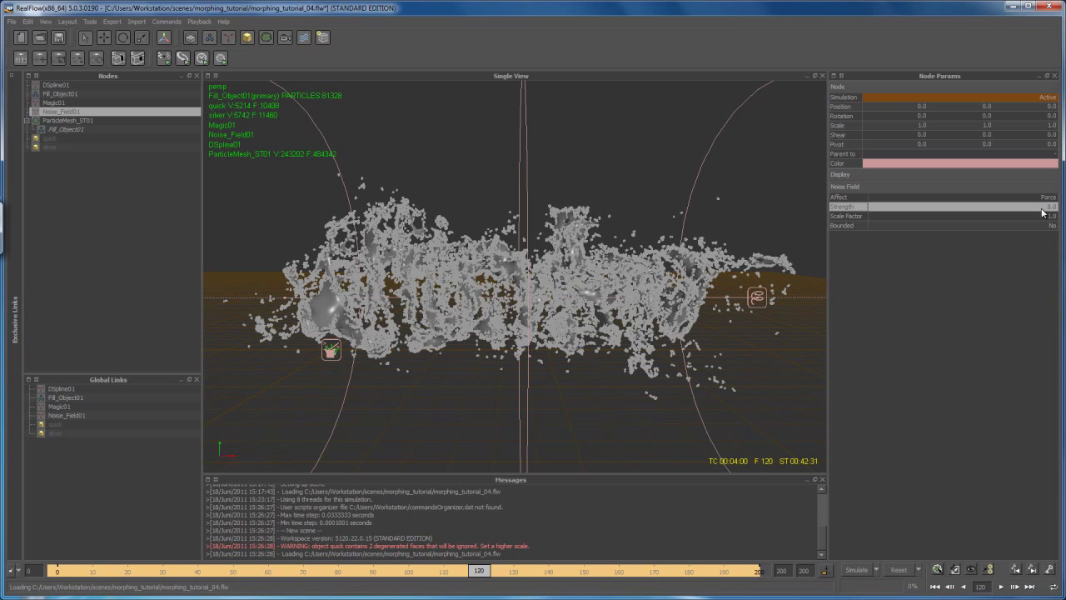
Set Strength to 0 at frame 130, key it, and scrub back to check the fade.
left_click_drag(481, 571, 514, 571)
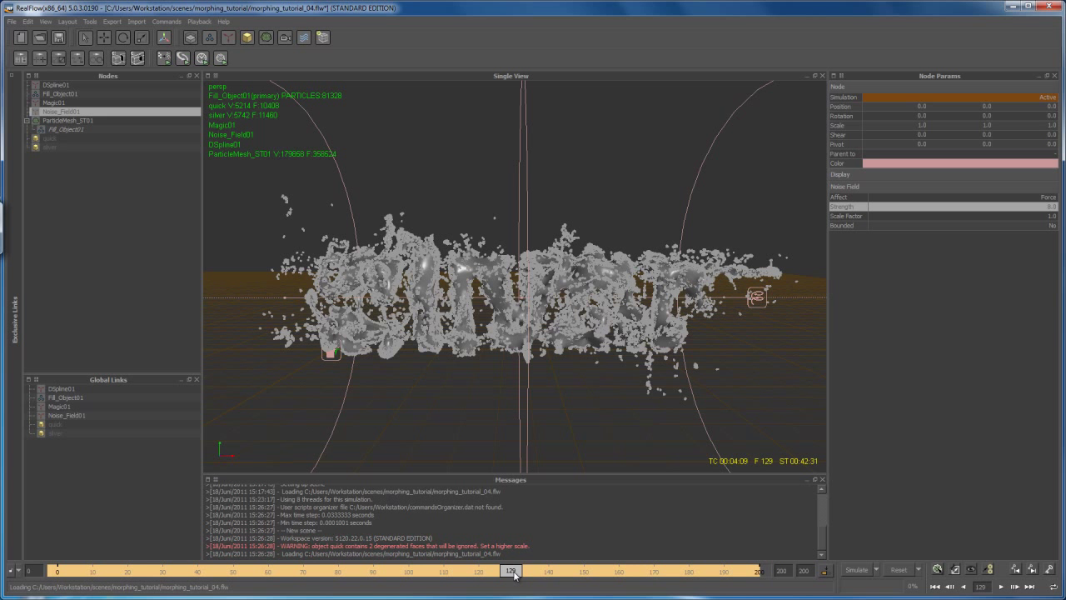
left_click_drag(515, 575, 518, 575)
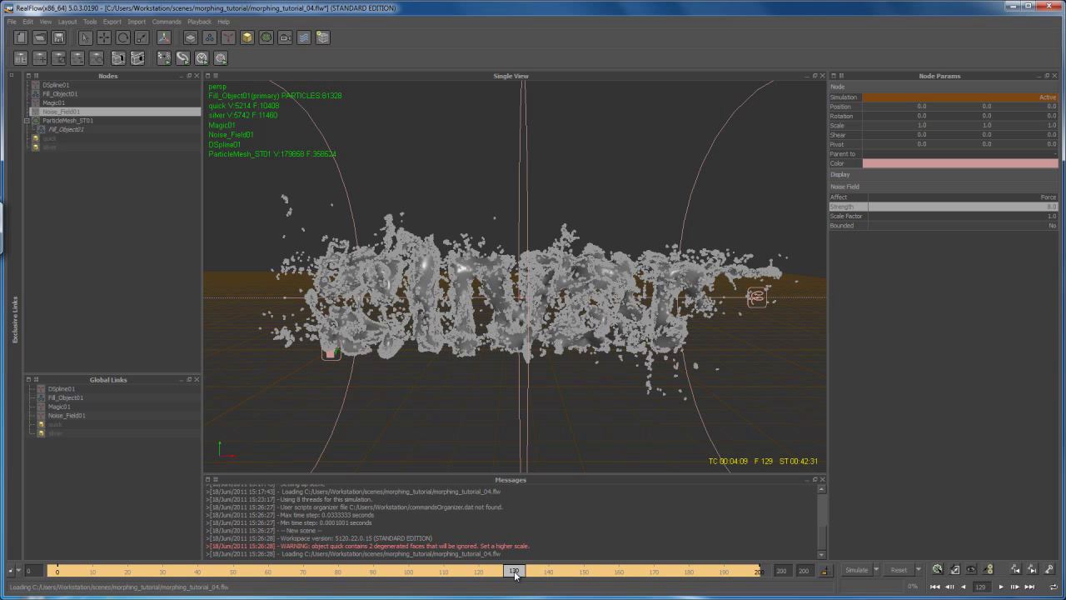
double_click(1047, 207)
key("Return")
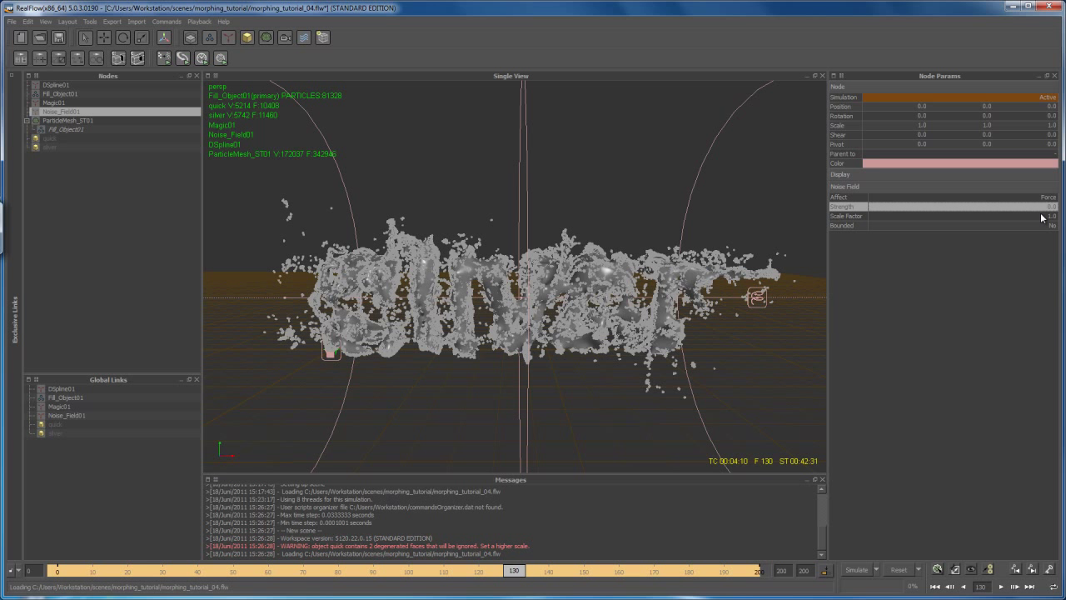
right_click(856, 208)
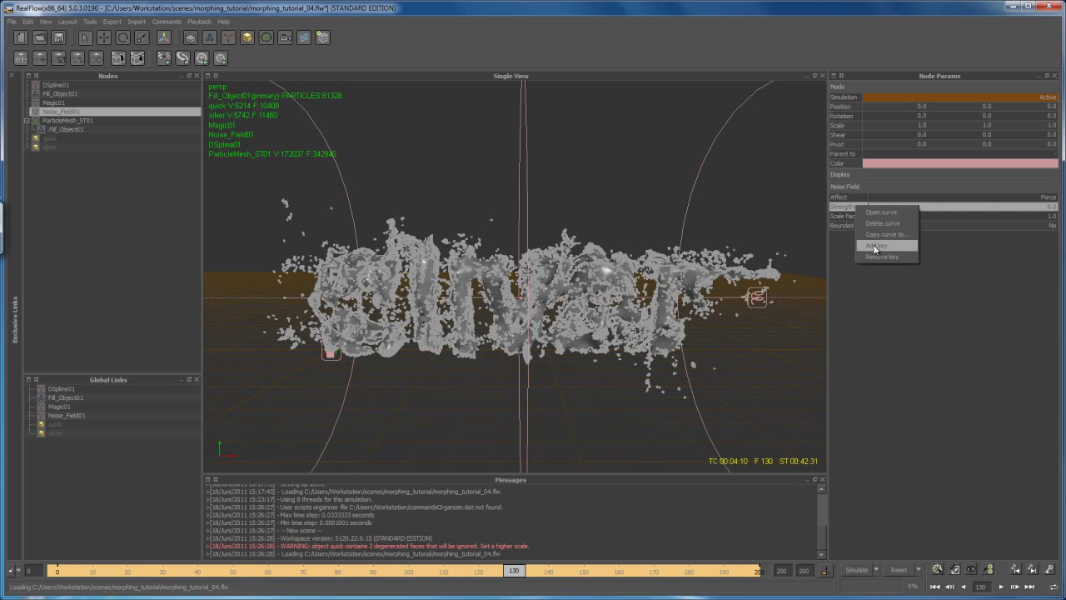
left_click(876, 245)
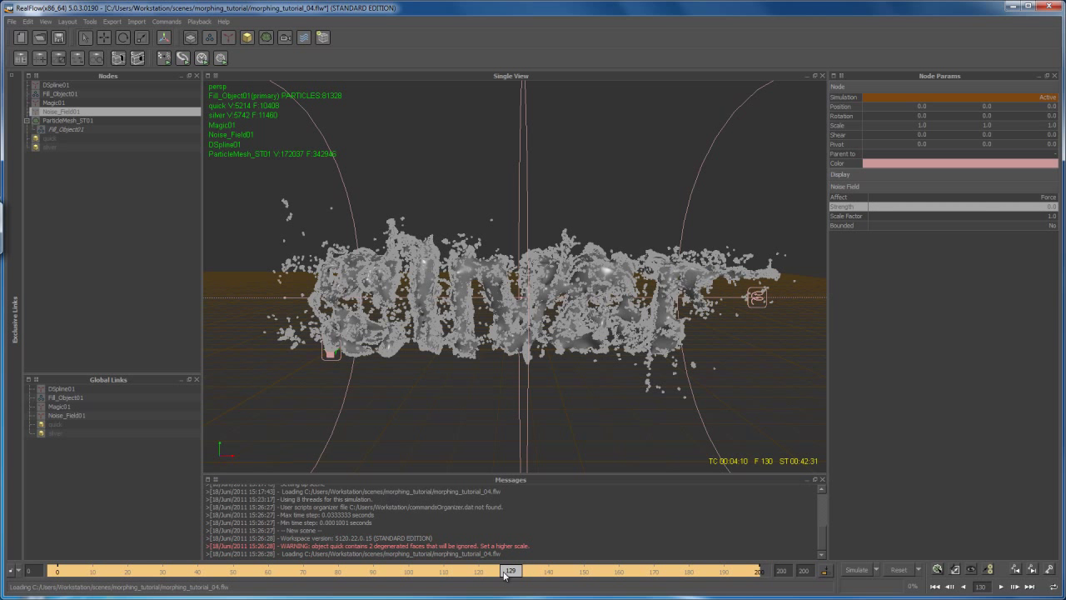
left_click_drag(514, 571, 489, 579)
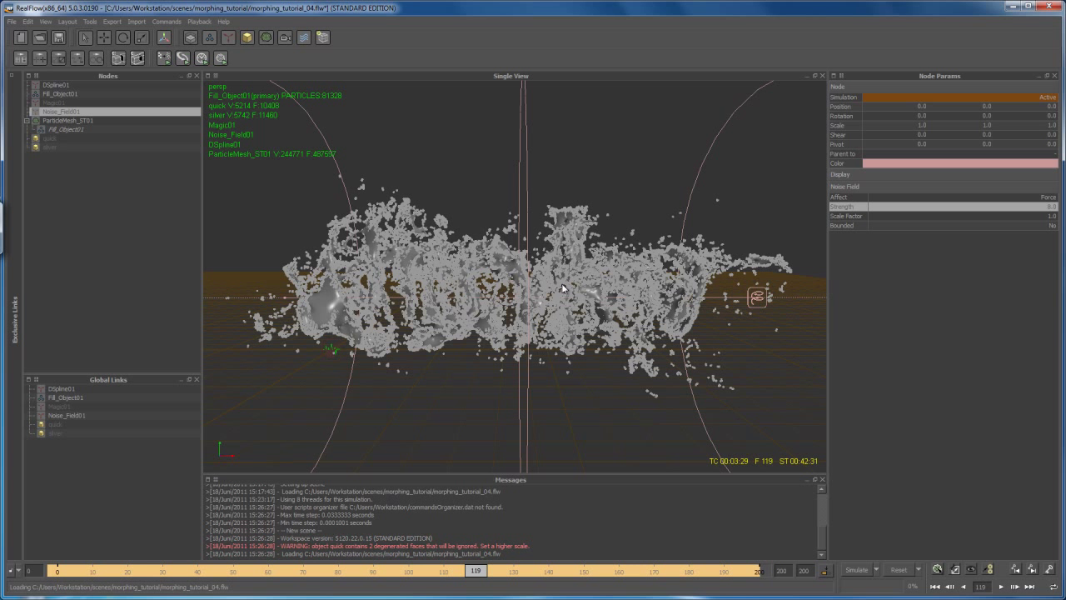
Select ParticleMesh_ST01 and start Simulate from frame 119, raising the cache-overwrite prompt.
left_click(88, 122)
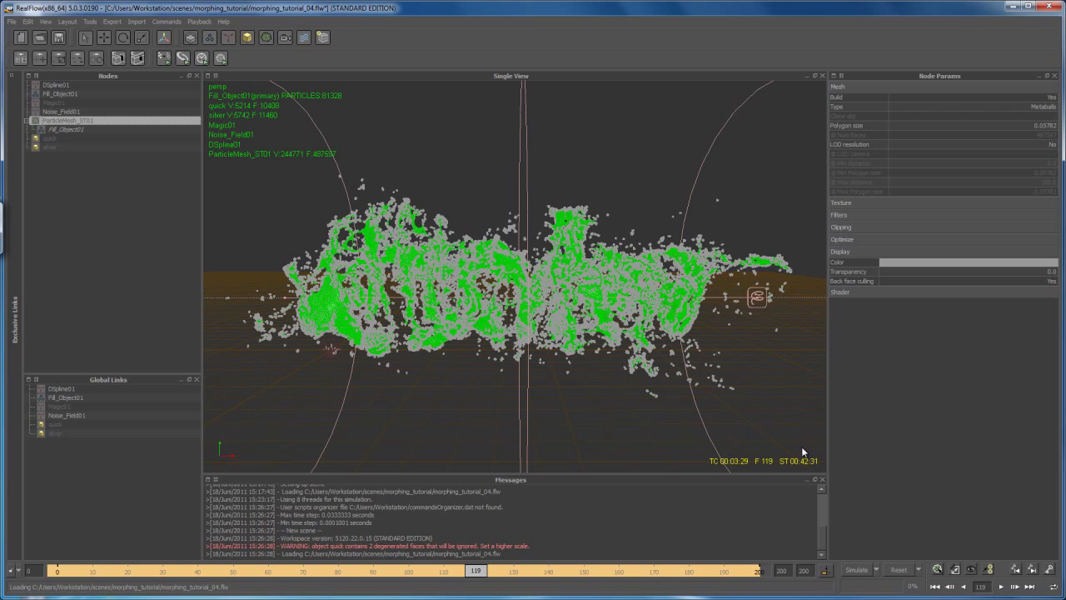
left_click(857, 569)
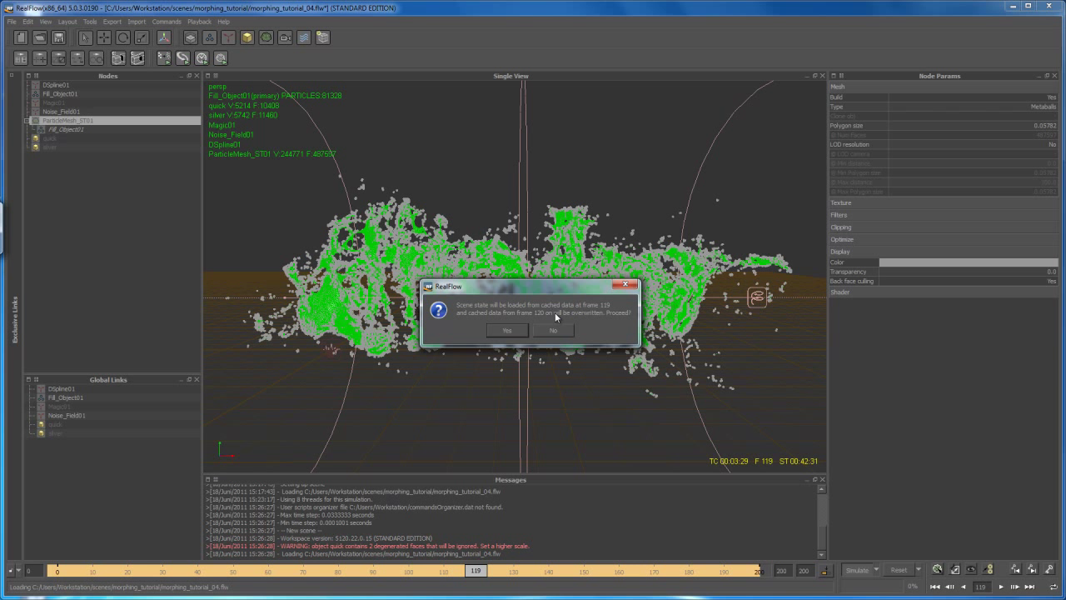
Accept overwriting the cached frames so the re-simulation runs through frame 200.
left_click(507, 329)
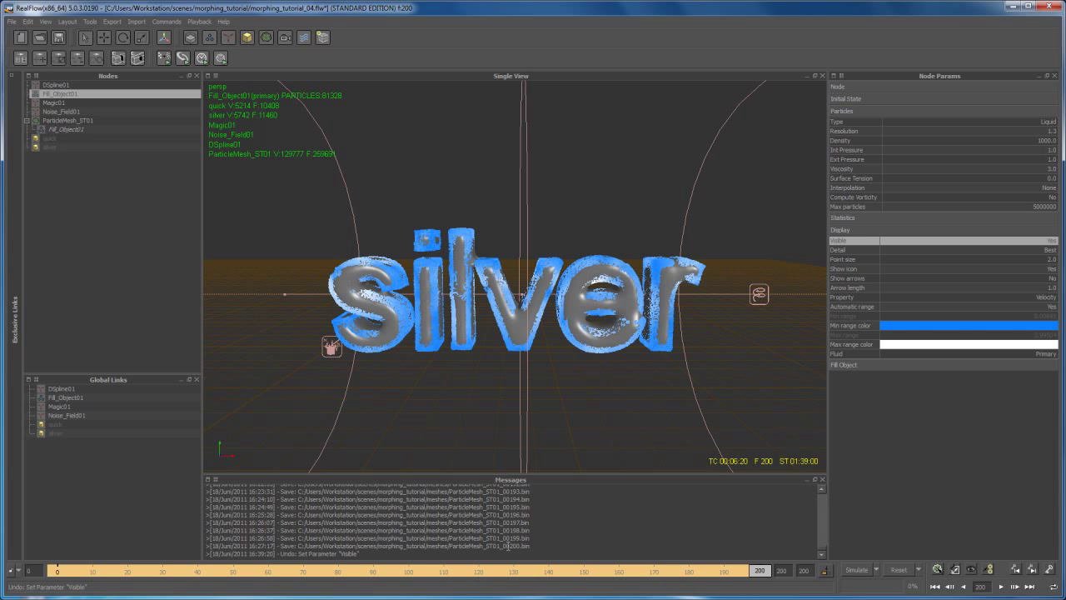
Set Fill_Object01's Display Visible to No so only the silver mesh shows.
left_click_drag(513, 385, 471, 389, "alt")
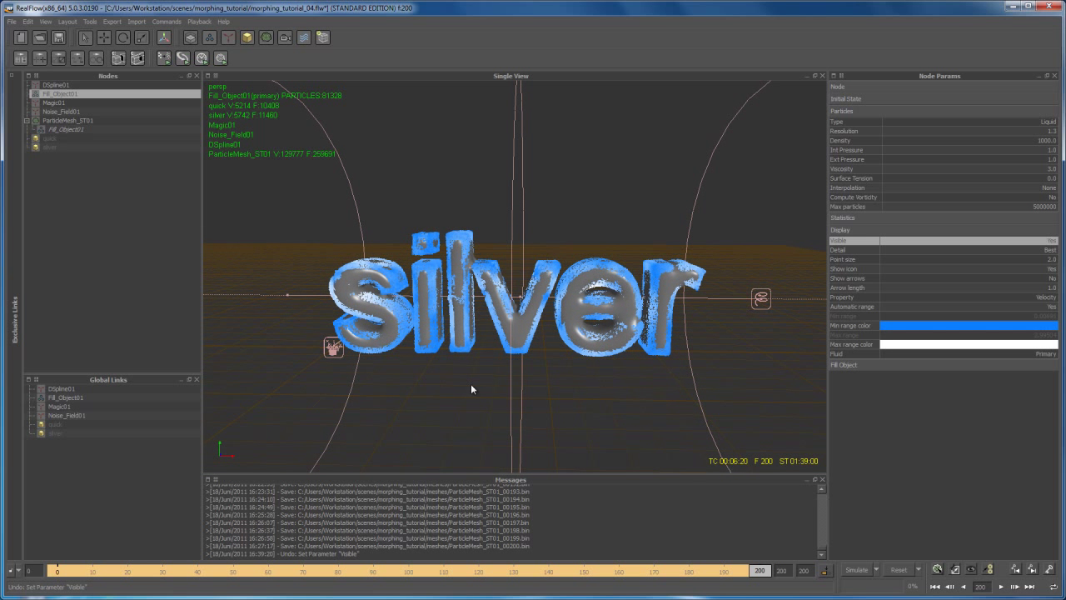
left_click(53, 85)
left_click(1051, 242)
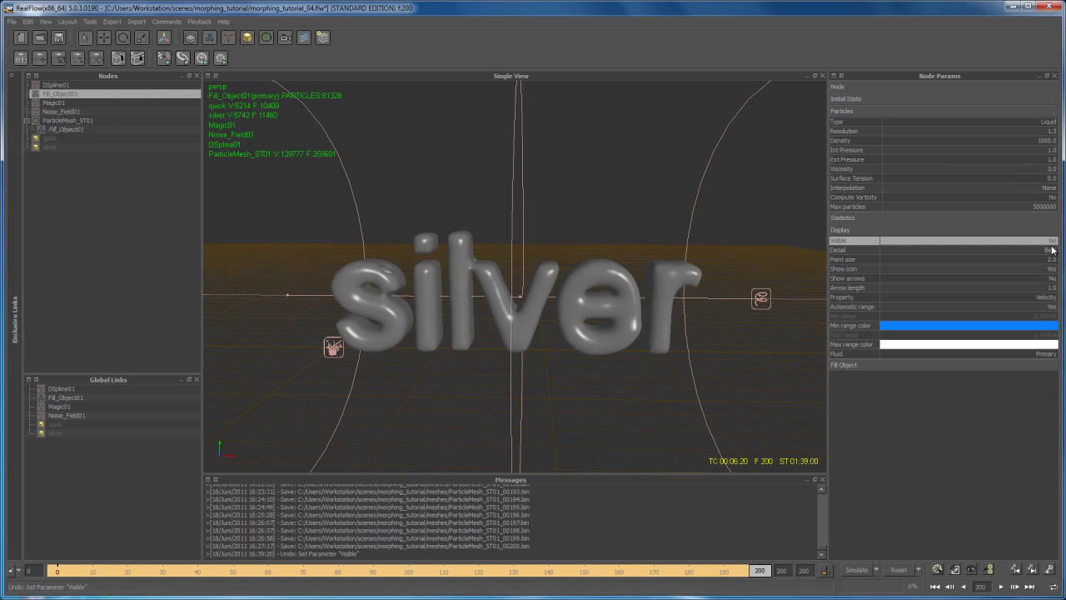
Zoom and orbit the viewport to inspect the silver mesh from several angles.
mouse_move(582, 409)
right_mouse_down("alt")
mouse_move(545, 372)
mouse_move(575, 356)
mouse_move(593, 363)
right_mouse_up("alt")
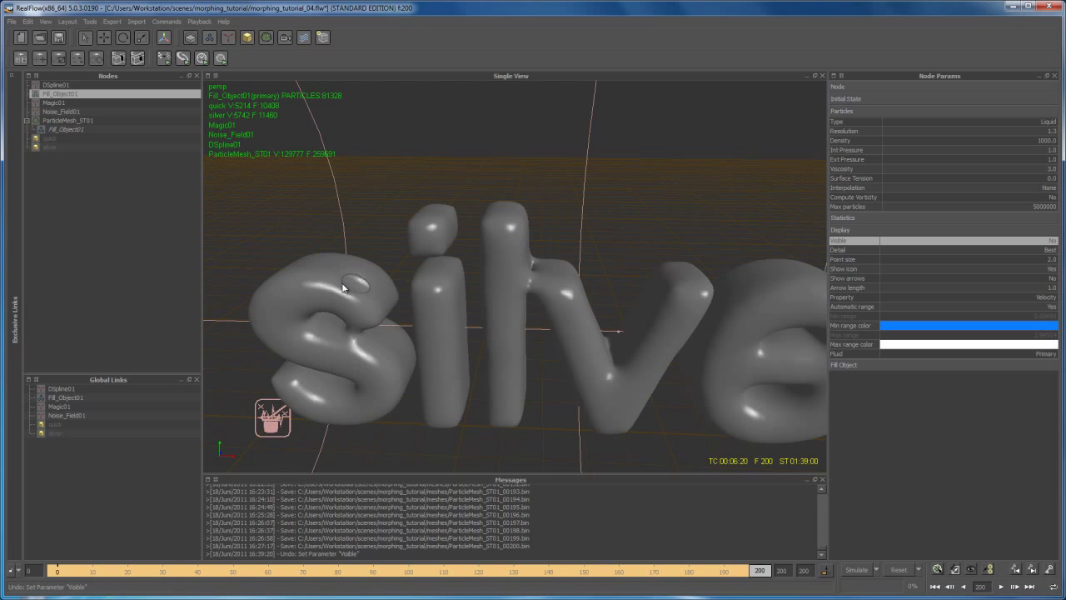
mouse_move(366, 302)
left_mouse_down("alt")
mouse_move(374, 282)
mouse_move(403, 286)
mouse_move(385, 312)
mouse_move(453, 341)
left_mouse_up("alt")
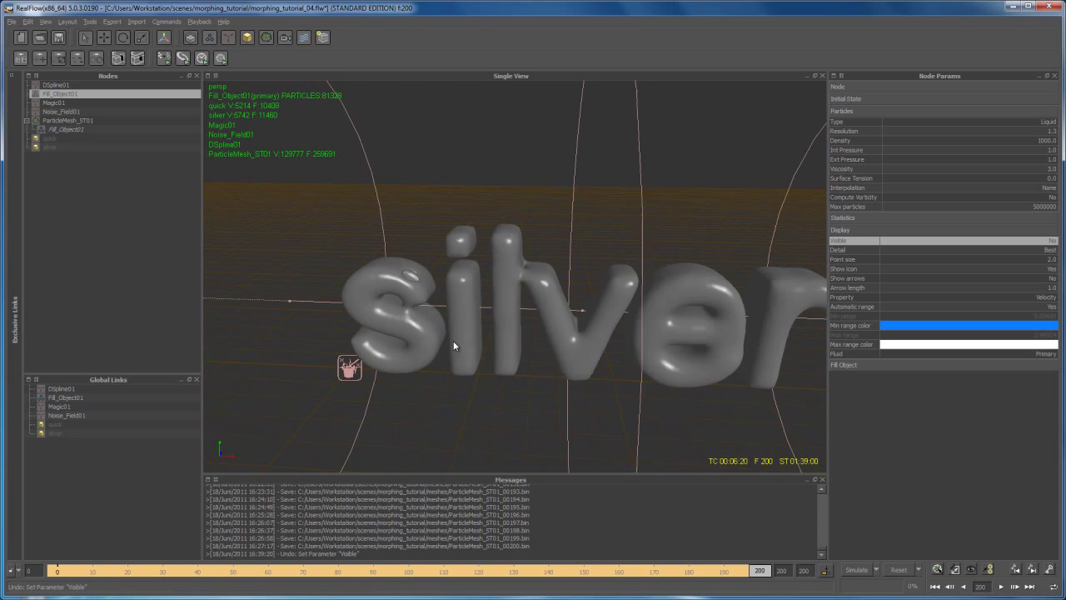
mouse_move(453, 341)
right_mouse_down("alt")
mouse_move(422, 329)
mouse_move(419, 352)
mouse_move(451, 367)
right_mouse_up("alt")
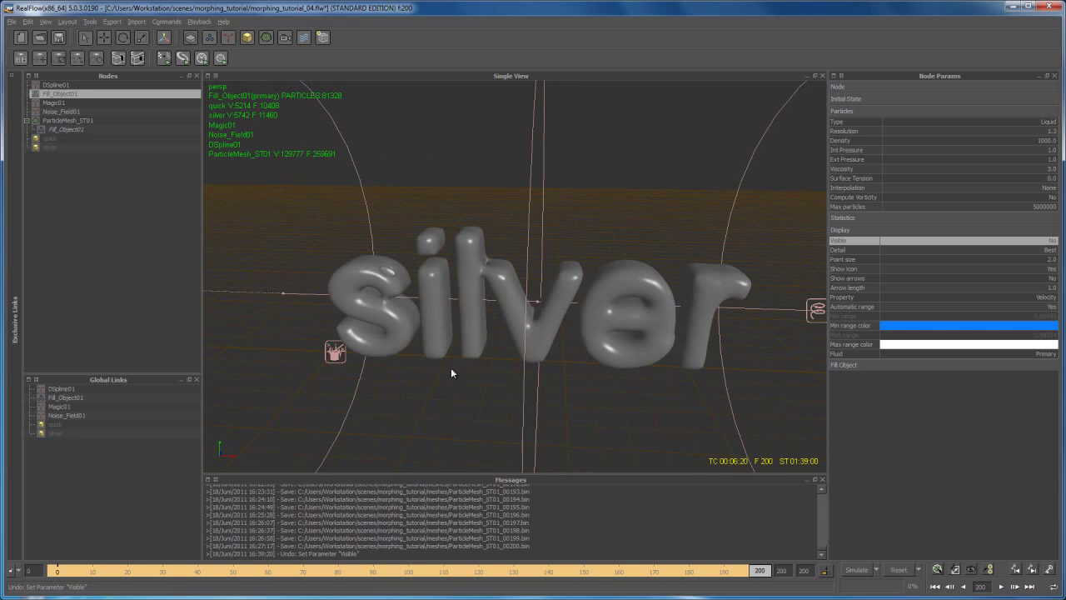
mouse_move(450, 368)
left_mouse_down("alt")
mouse_move(448, 392)
mouse_move(477, 384)
mouse_move(453, 388)
mouse_move(443, 373)
mouse_move(456, 366)
mouse_move(477, 396)
mouse_move(465, 362)
mouse_move(475, 375)
mouse_move(466, 380)
mouse_move(489, 384)
left_mouse_up("alt")
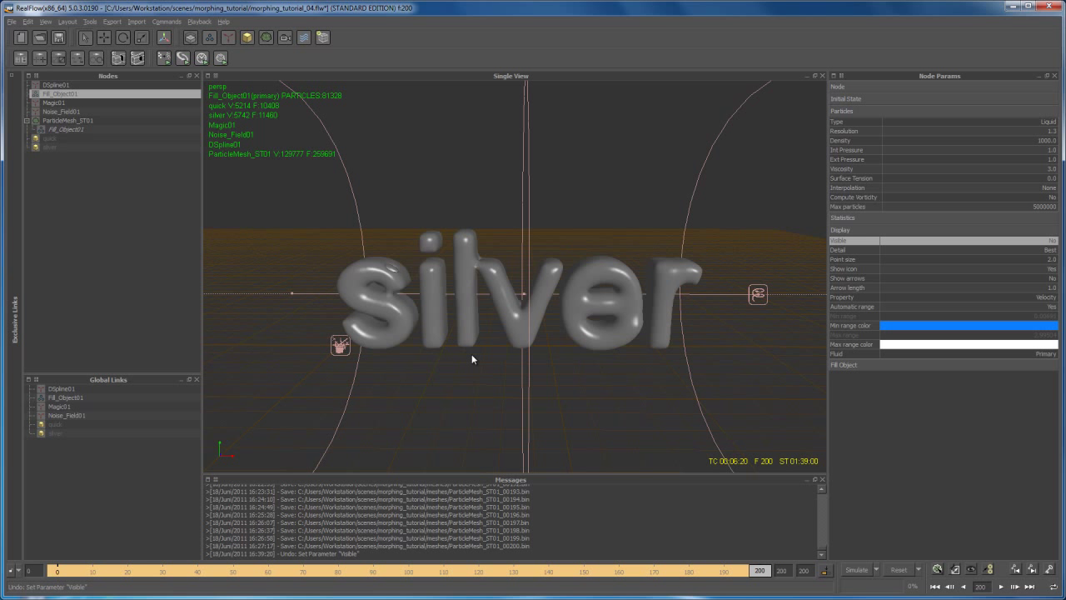
left_click_drag(472, 354, 467, 346, "alt")
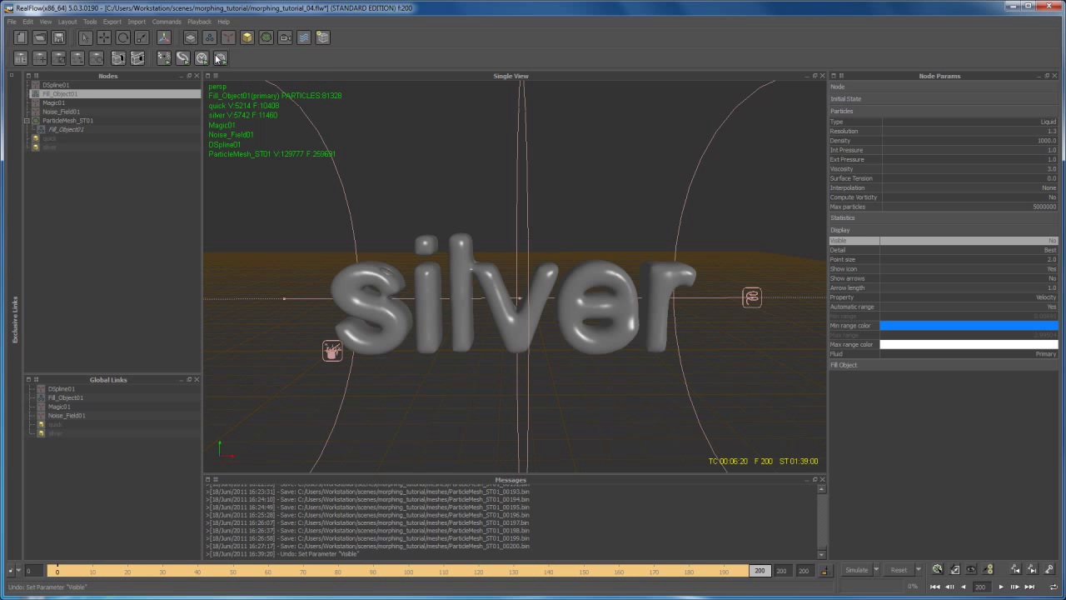
left_click(200, 22)
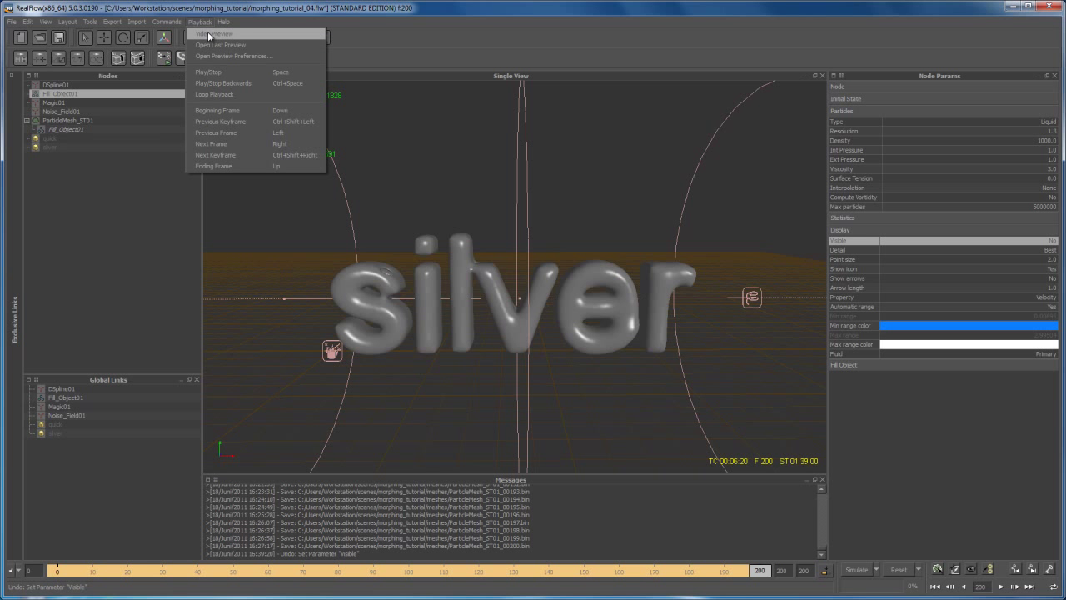
left_click(207, 33)
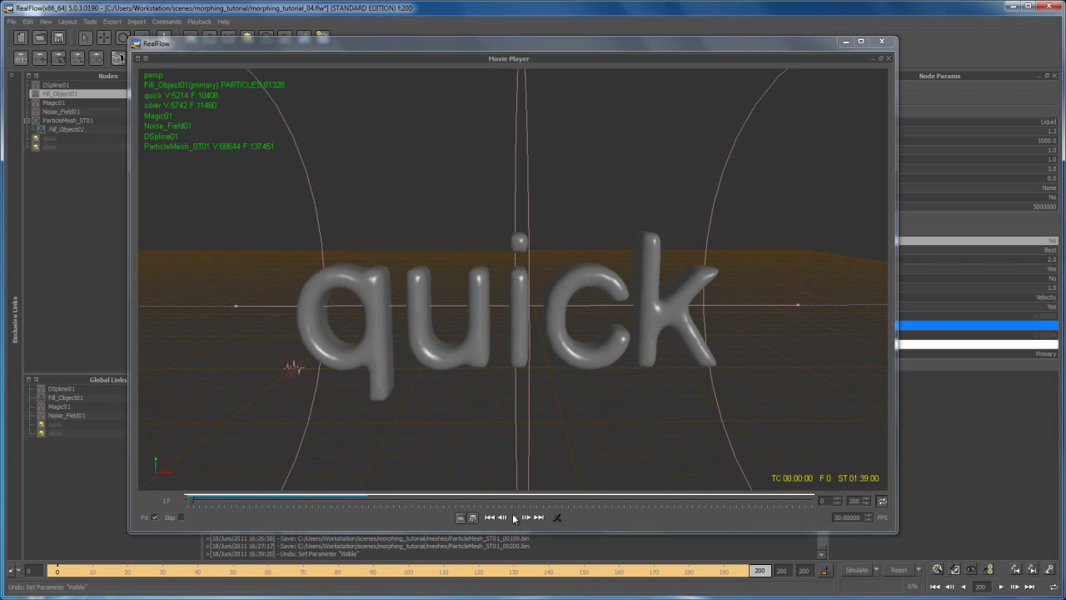
left_click(516, 518)
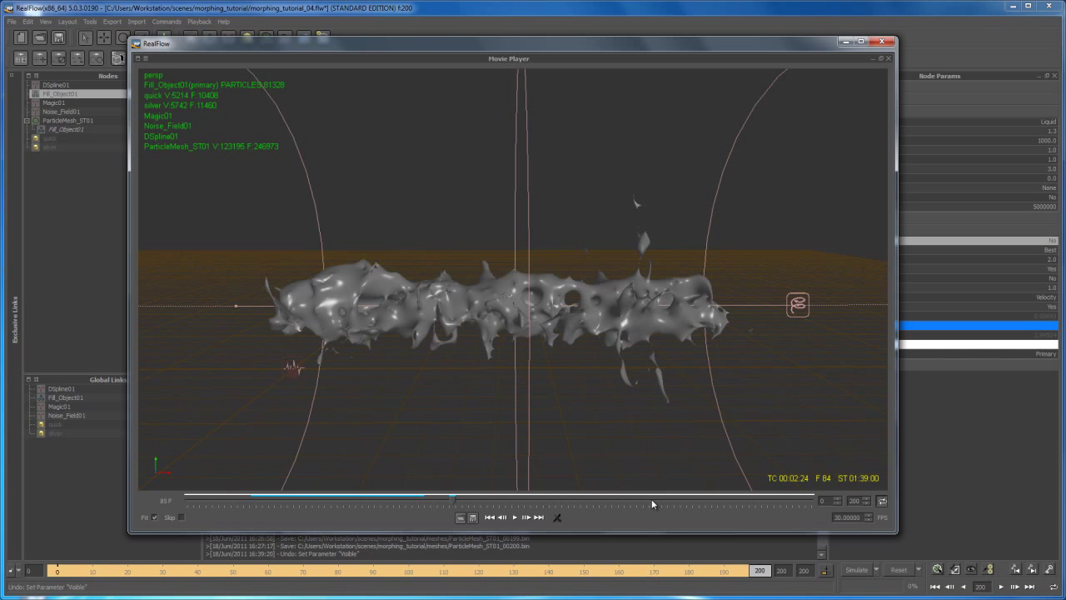
left_click_drag(457, 497, 779, 500)
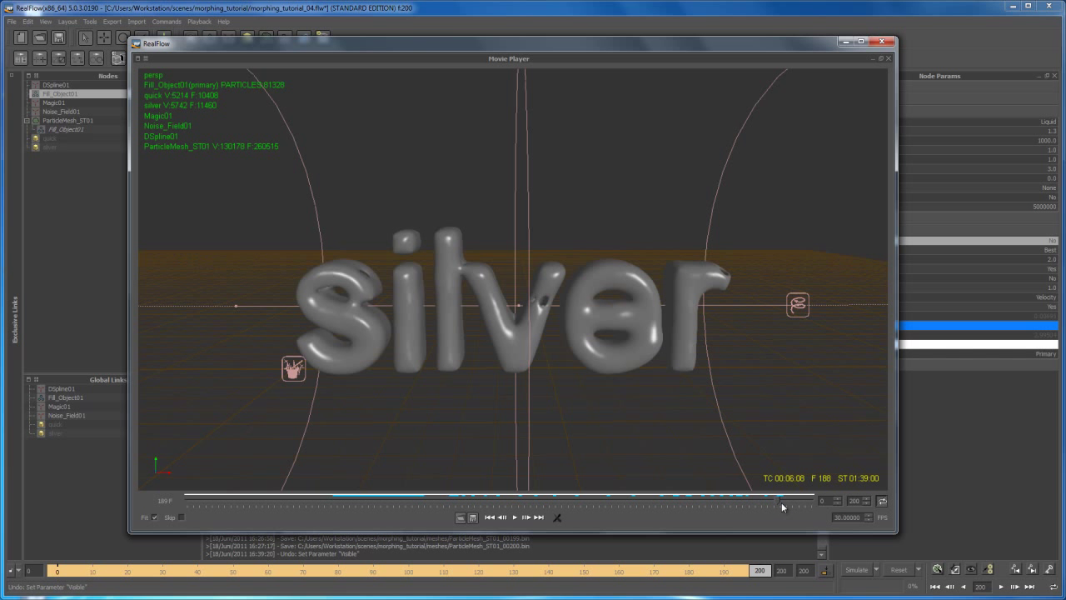
left_click_drag(782, 502, 829, 501)
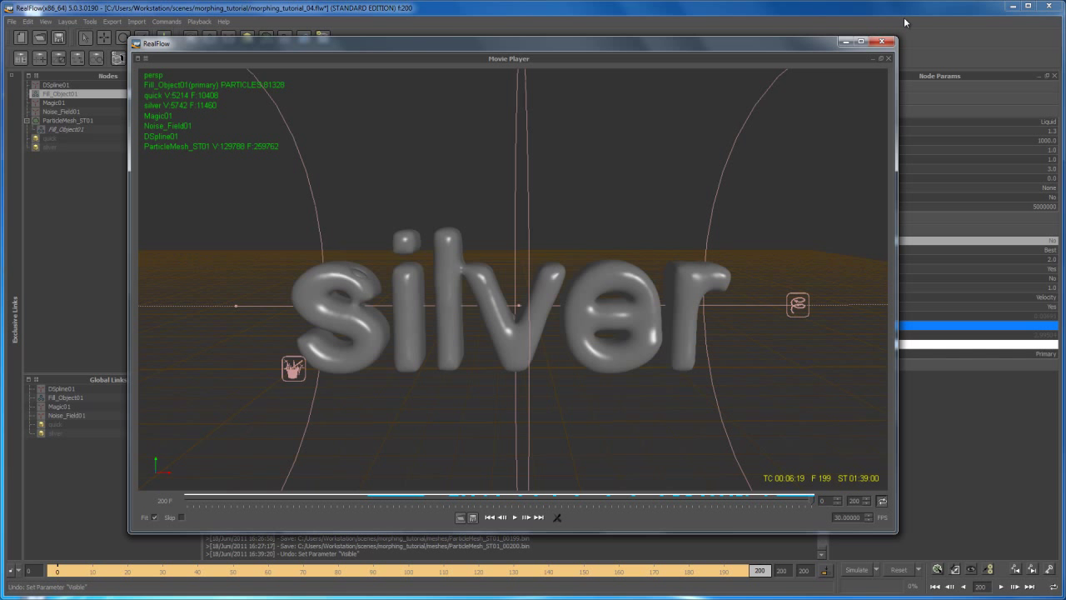
left_click(882, 41)
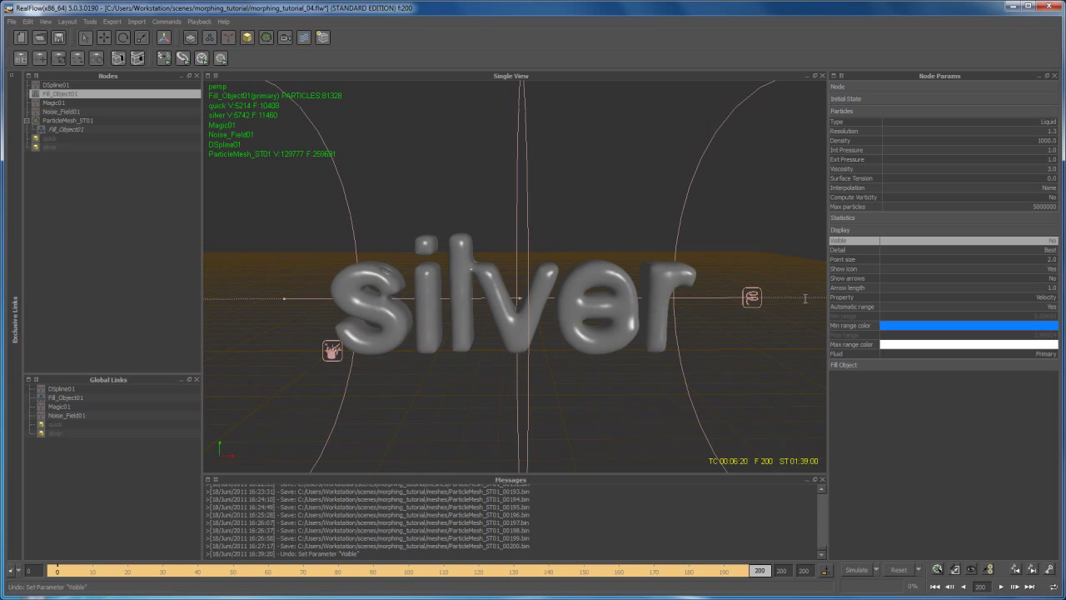
Set the last frame to 220, select Fill_Object01 and simulate the morph through frame 220.
double_click(784, 570)
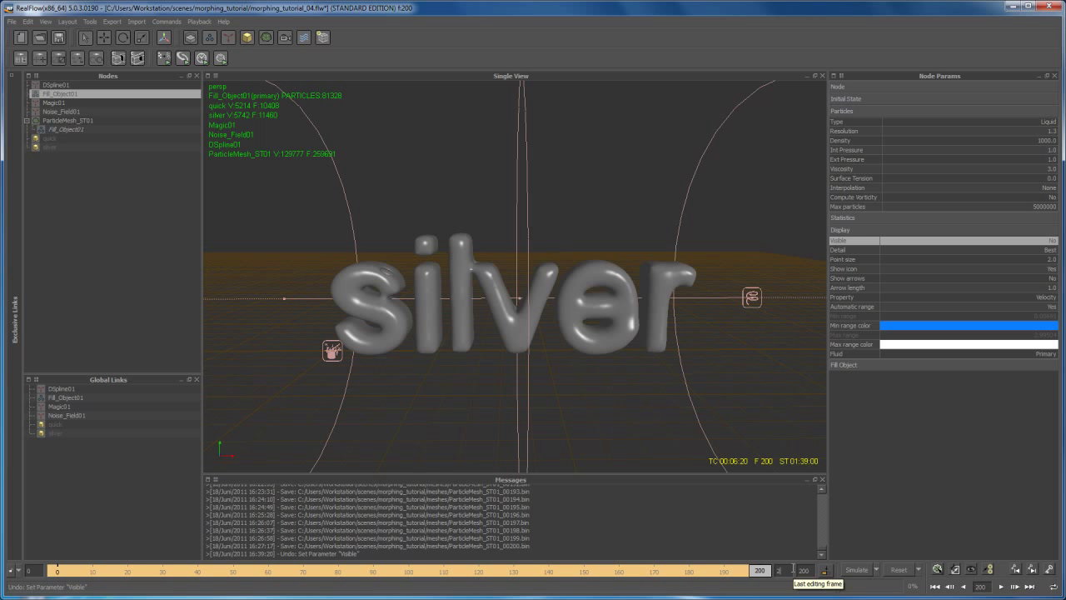
type("20")
key("Return")
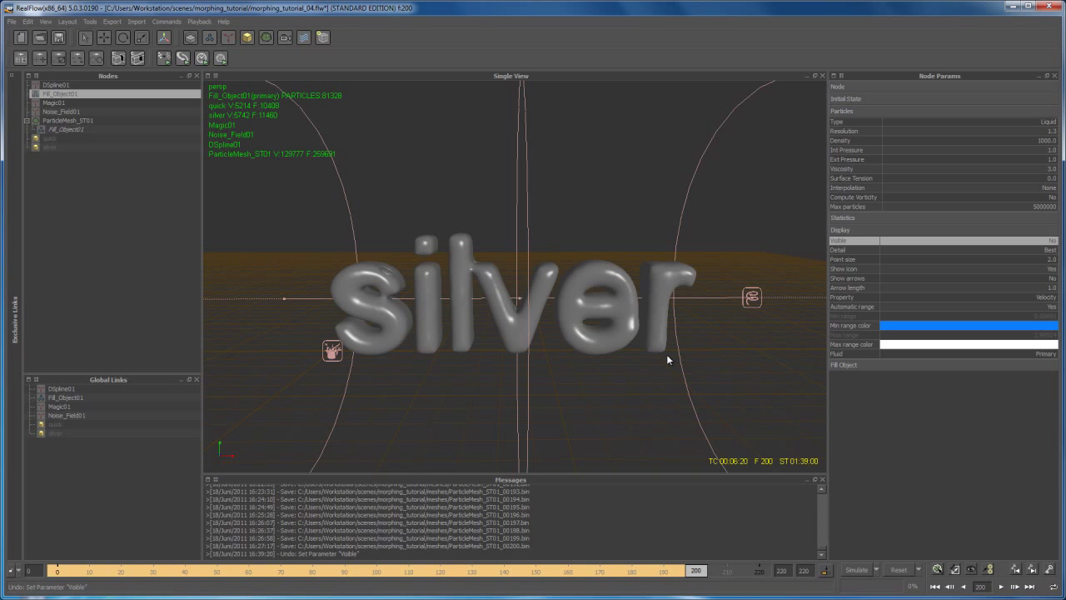
left_click(672, 420)
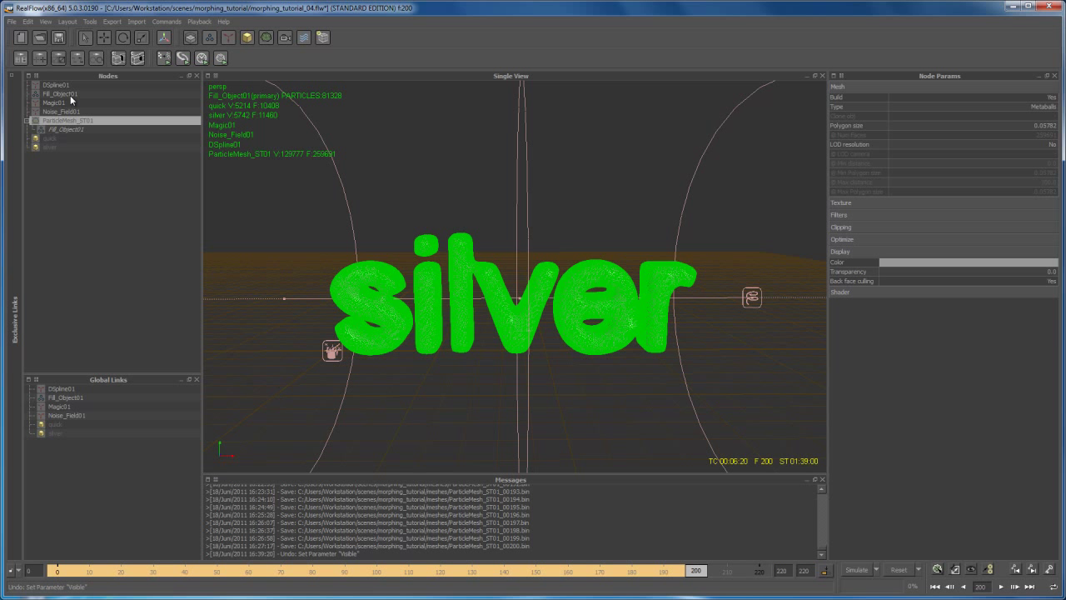
left_click(68, 95)
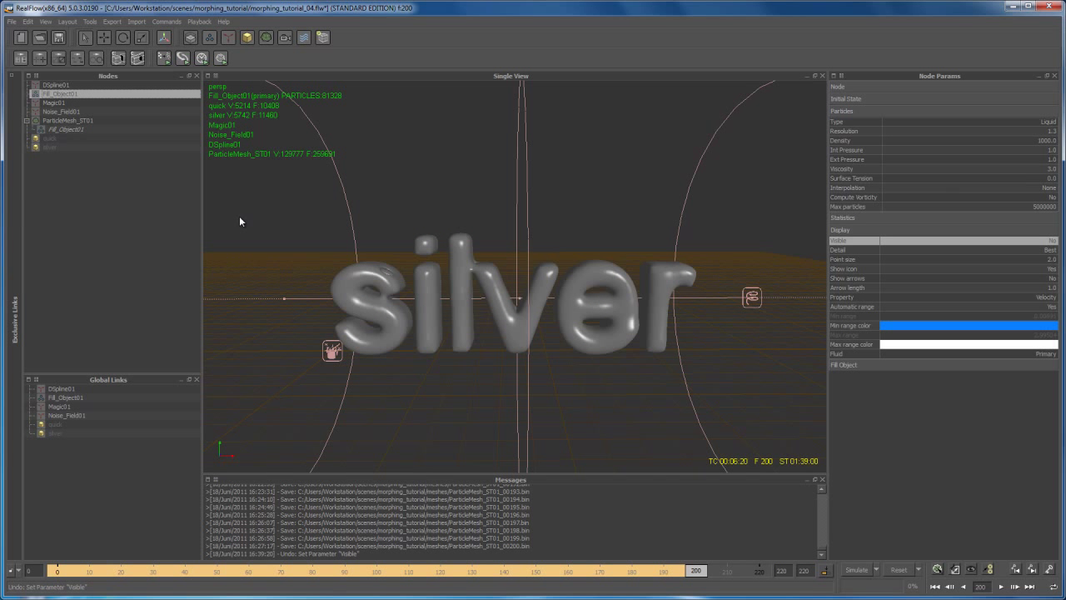
left_click_drag(500, 297, 562, 364)
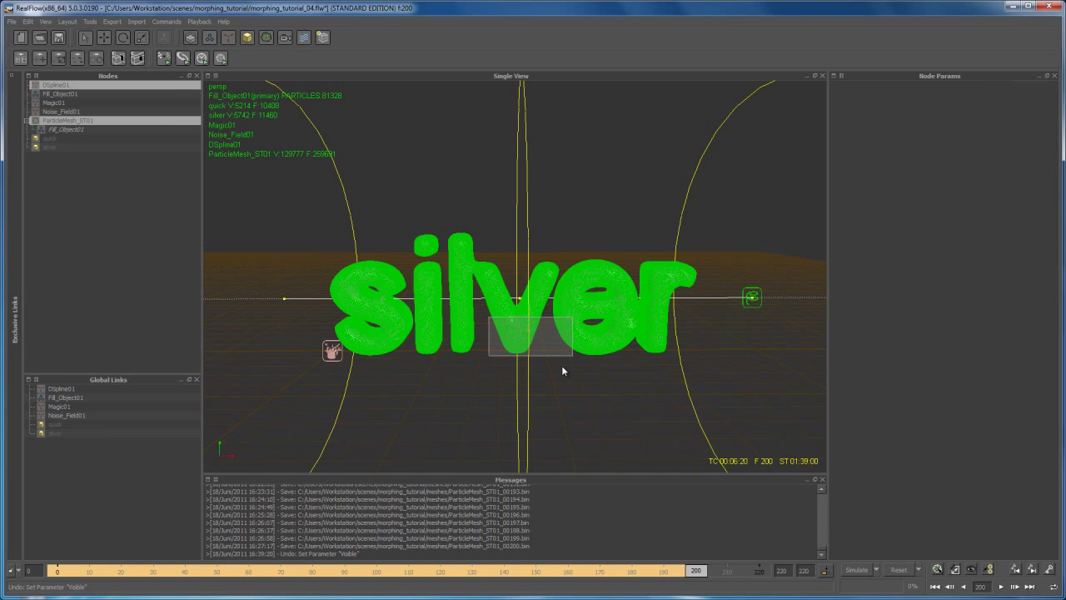
left_click(65, 94)
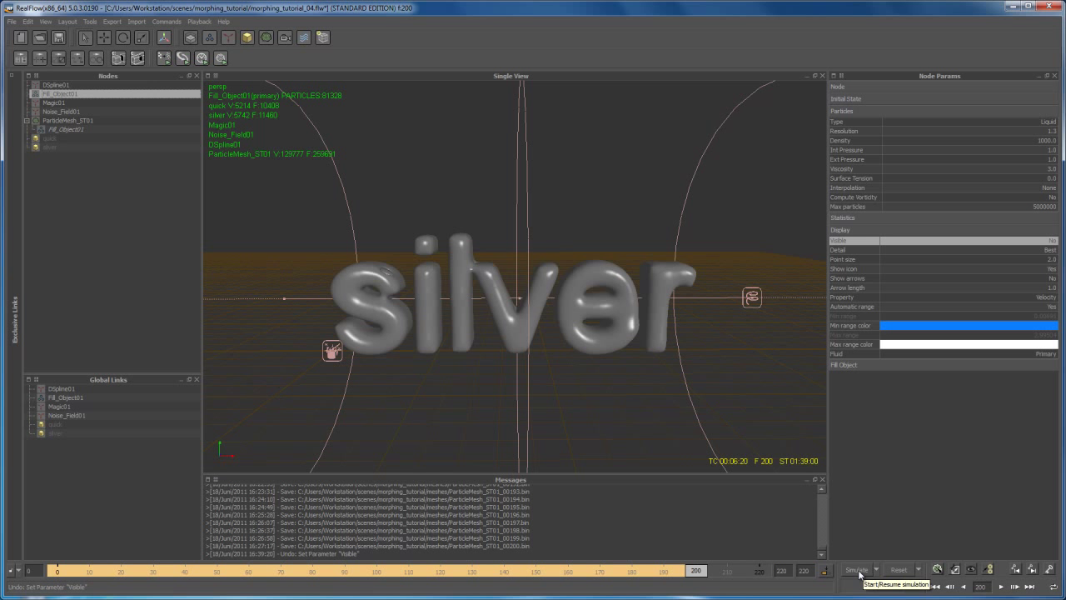
left_click(861, 574)
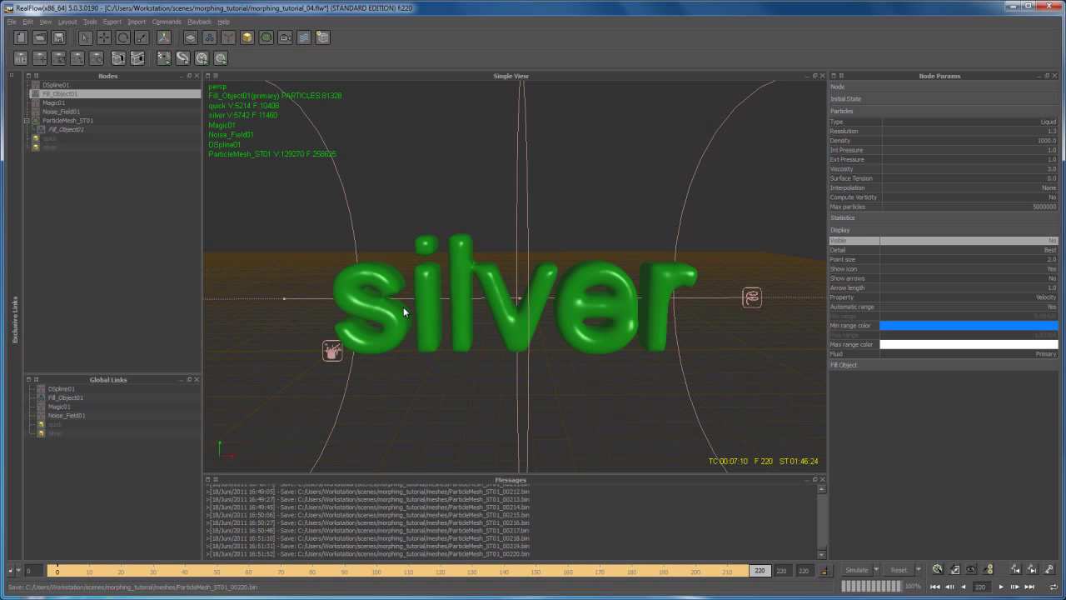
left_click_drag(404, 311, 385, 282, "alt")
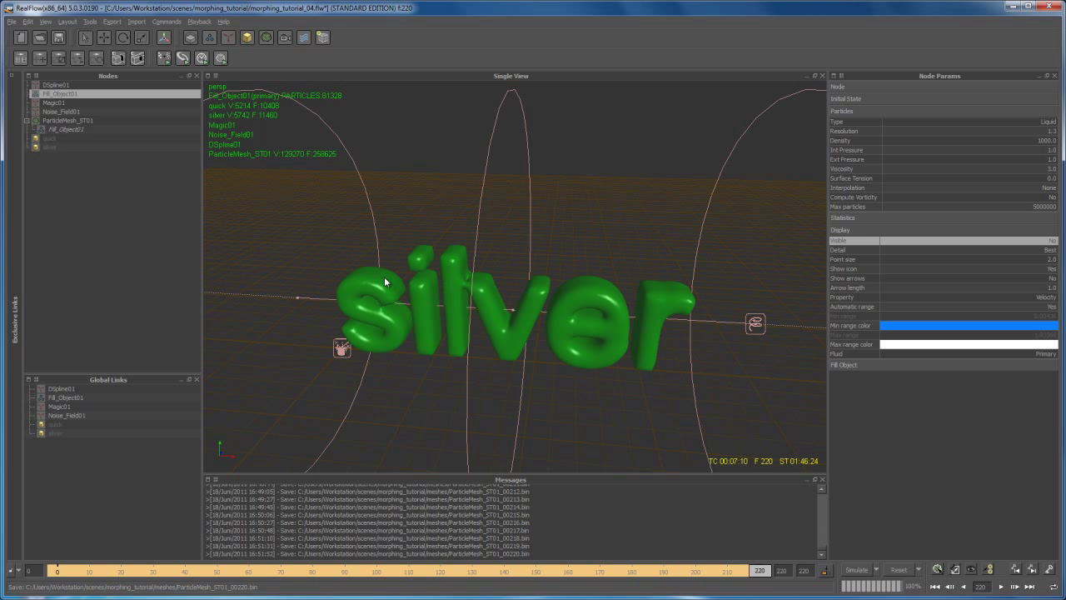
mouse_move(398, 292)
left_mouse_down("alt")
mouse_move(426, 275)
mouse_move(446, 304)
mouse_move(422, 314)
mouse_move(500, 309)
mouse_move(467, 344)
mouse_move(468, 362)
left_mouse_up("alt")
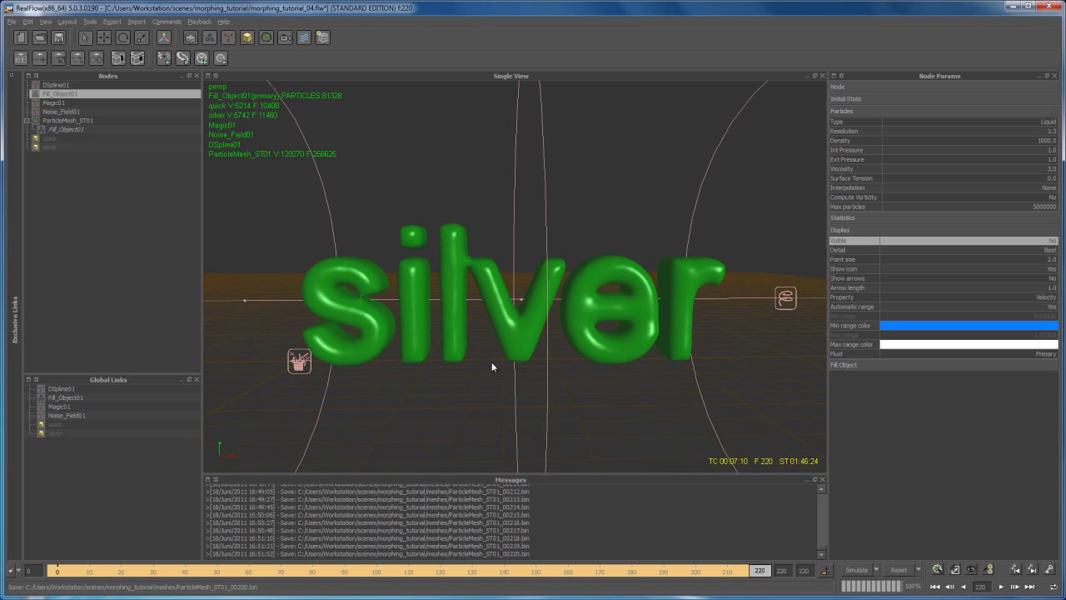
Save the re-simulated RealFlow scene.
left_click(13, 21)
left_click(36, 71)
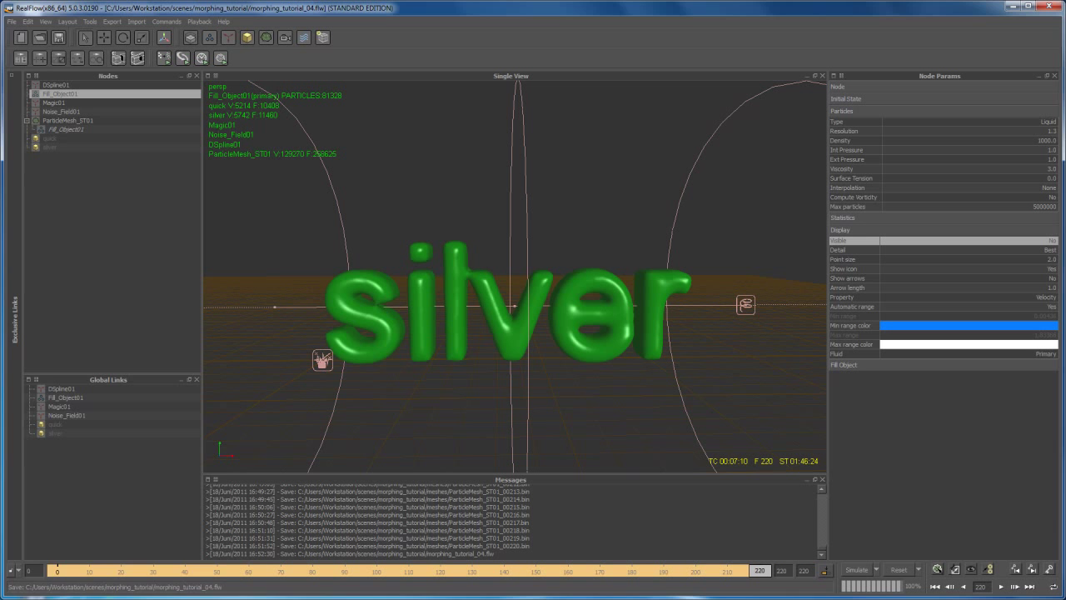
key("super")
key("Escape")
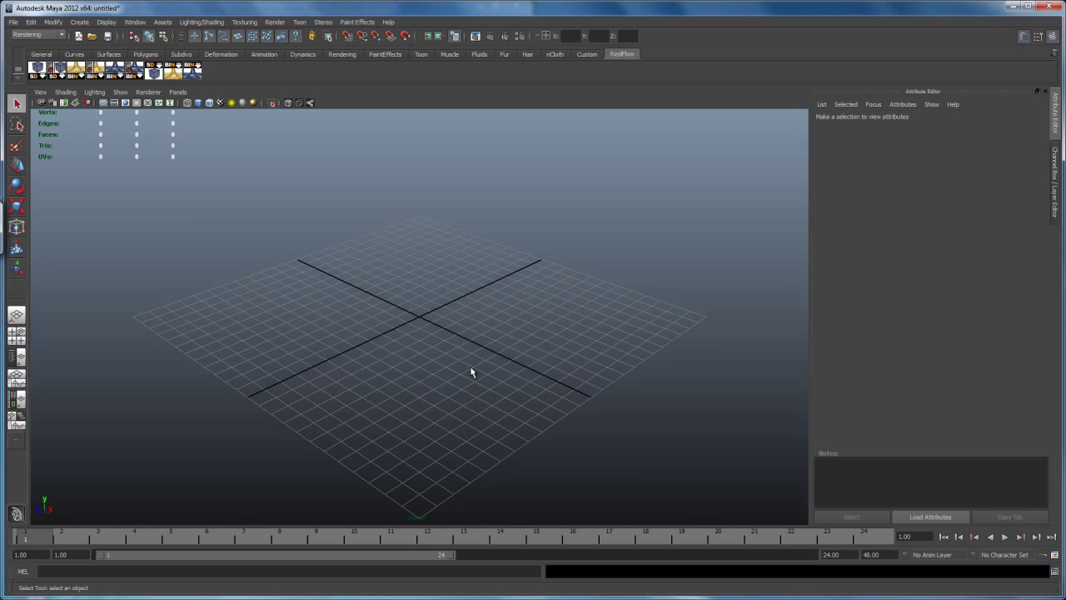
Load the start_02.mb scene containing the imported RealFlow fluid mesh.
left_click(13, 22)
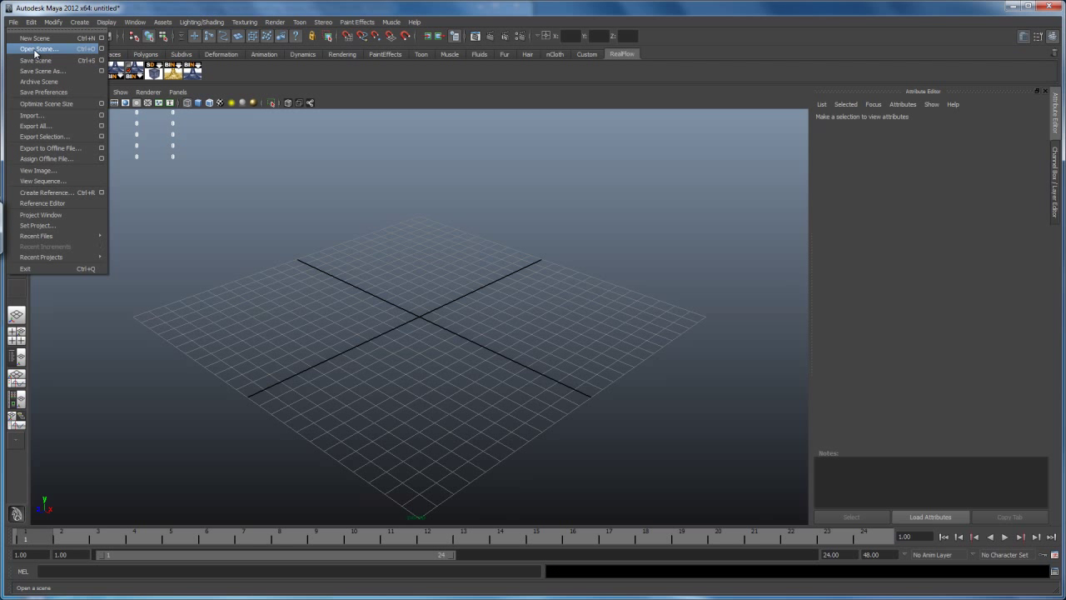
left_click(37, 48)
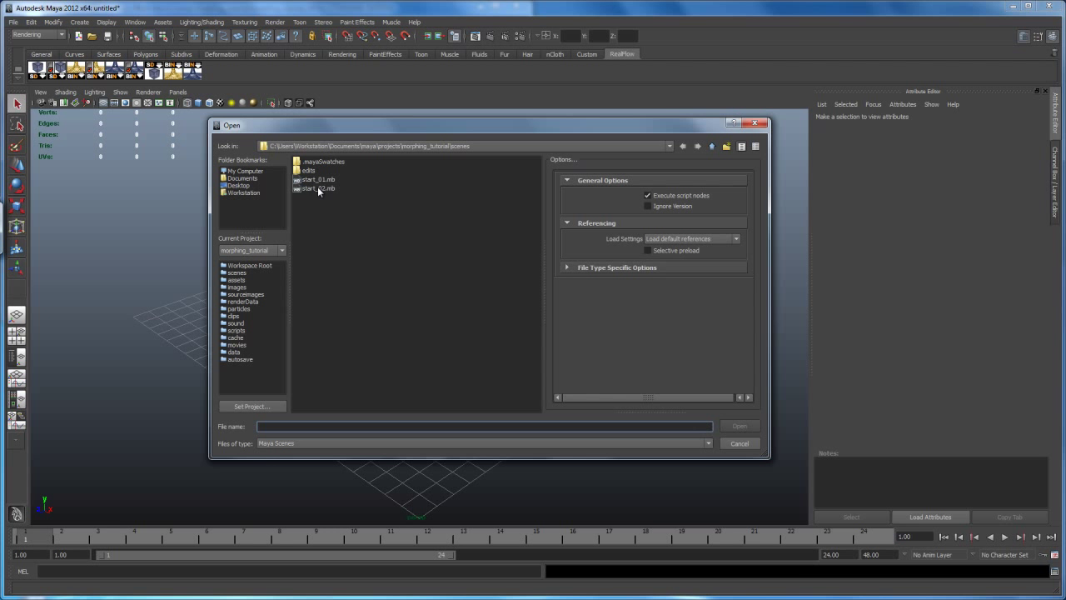
double_click(312, 188)
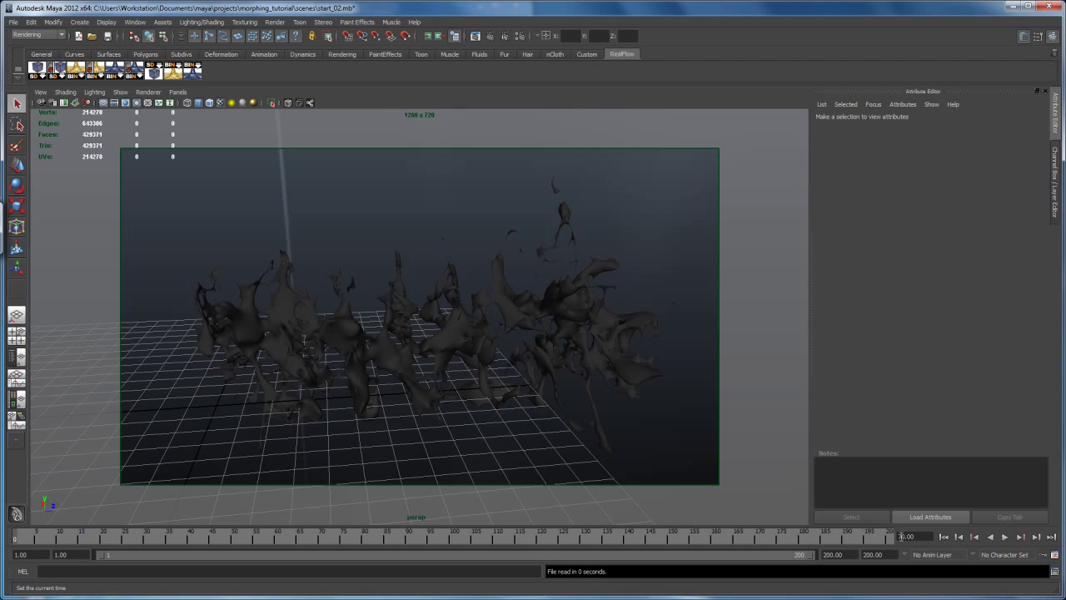
Extend the playback range end to frame 220.
double_click(833, 555)
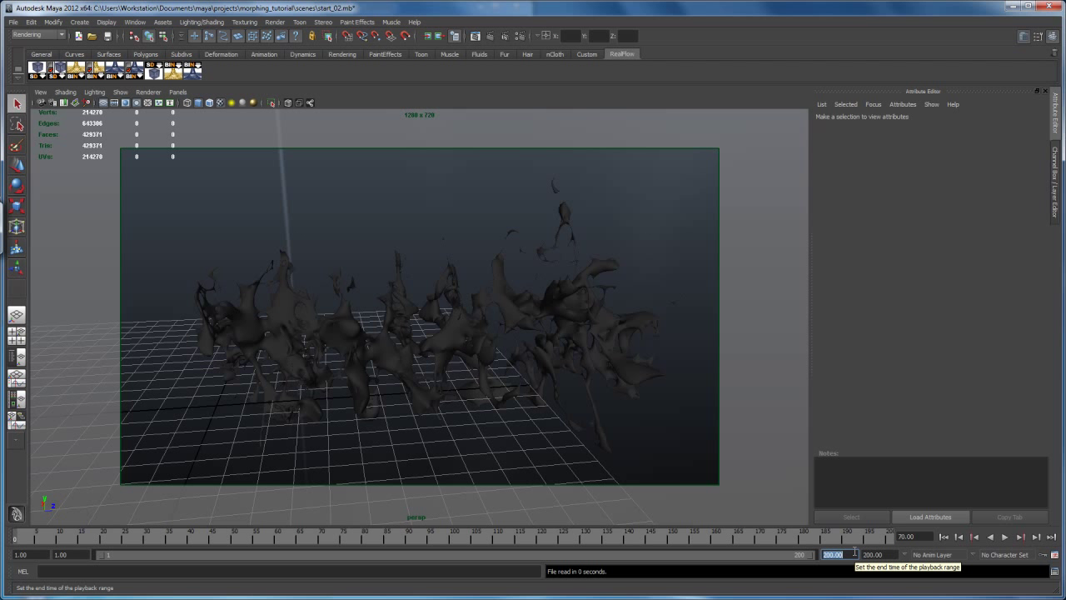
type("220")
key("Return")
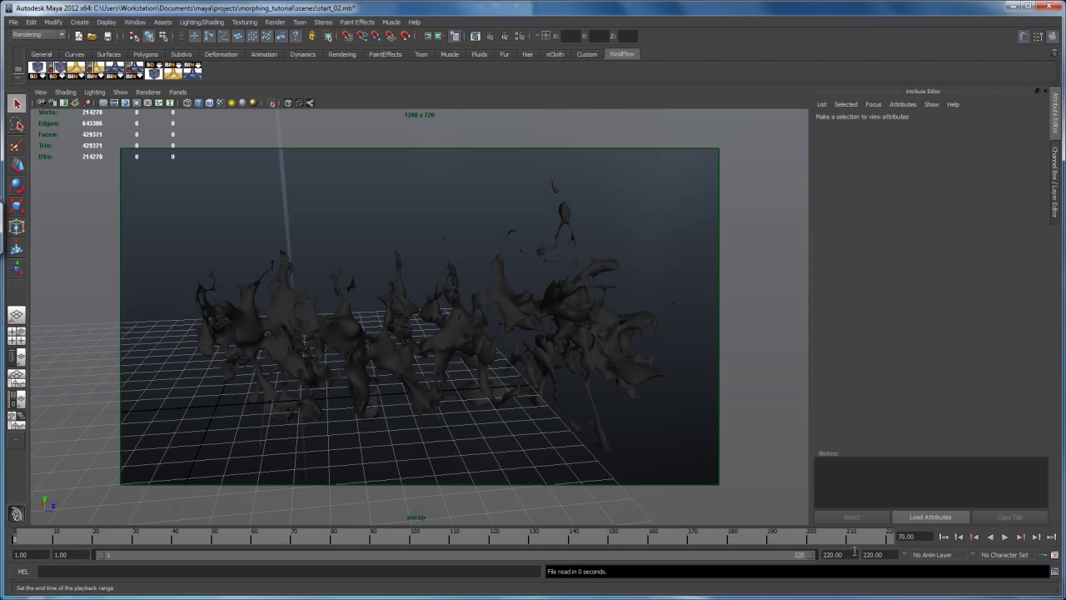
key("alt+Tab")
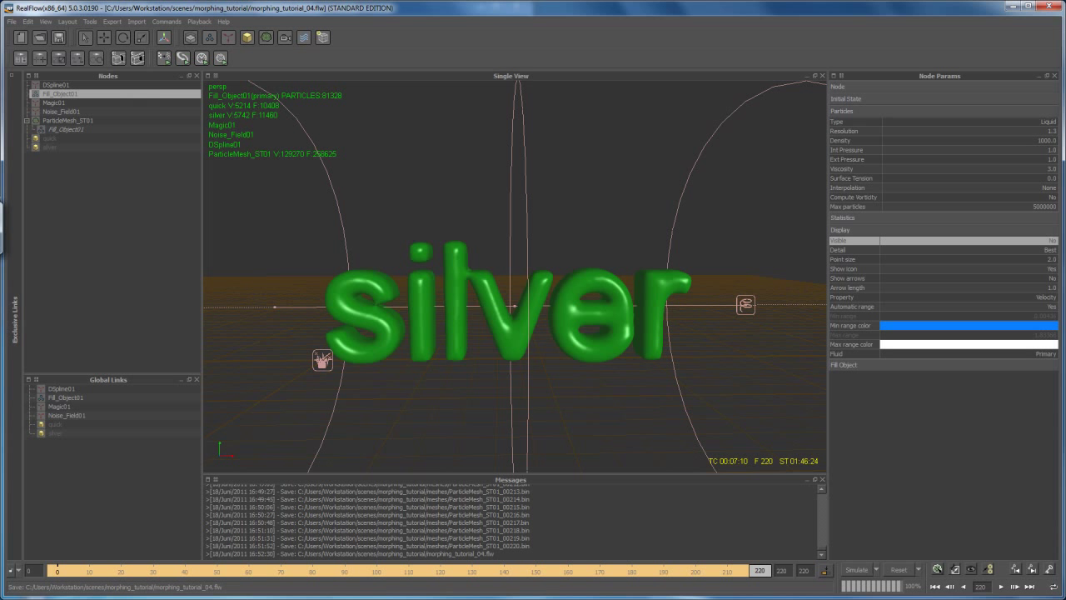
left_click(1050, 7)
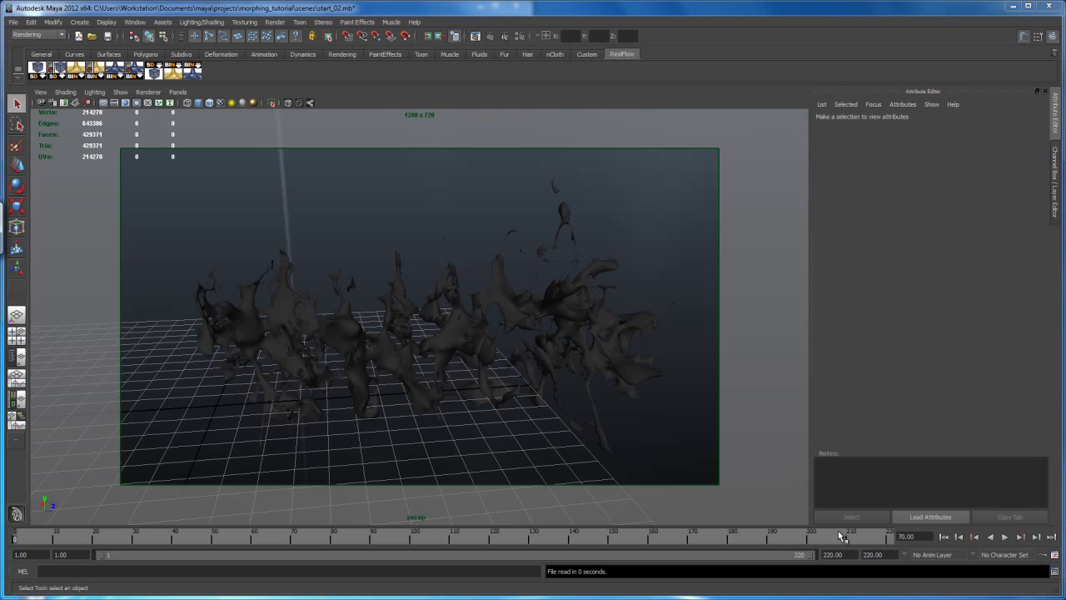
Scrub frames 196–214 to inspect the silver mesh near the end of the morph.
left_click(828, 536)
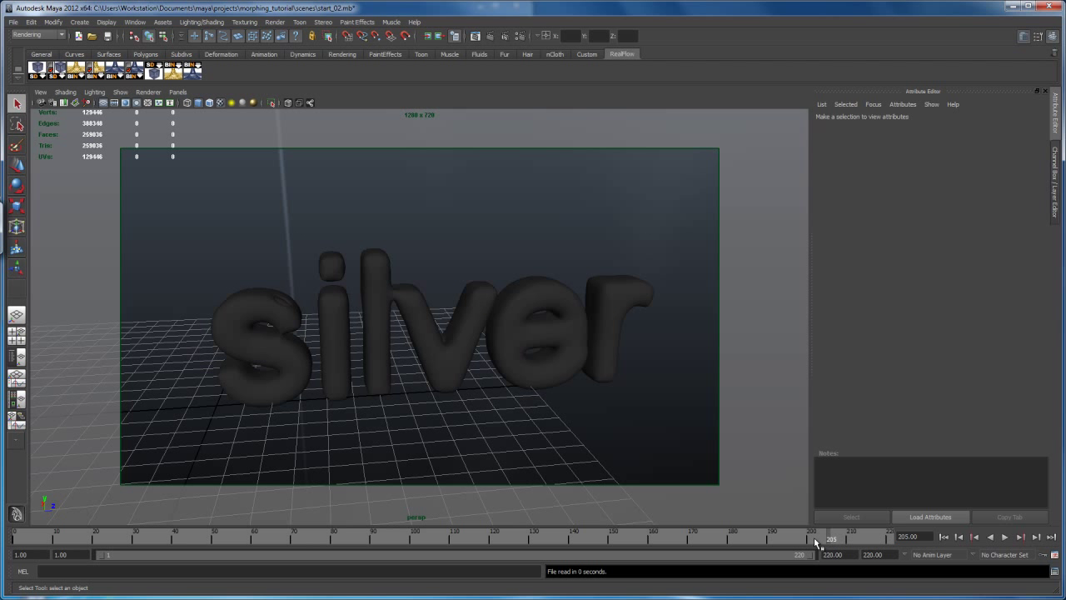
left_click(851, 538)
left_click(866, 537)
left_click(843, 537)
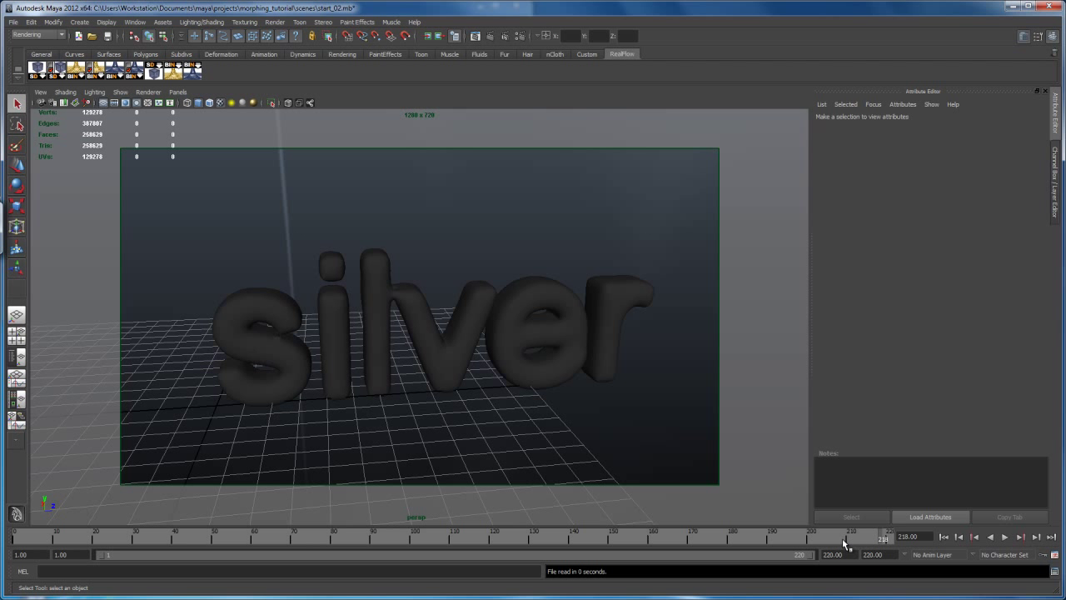
left_click(795, 540)
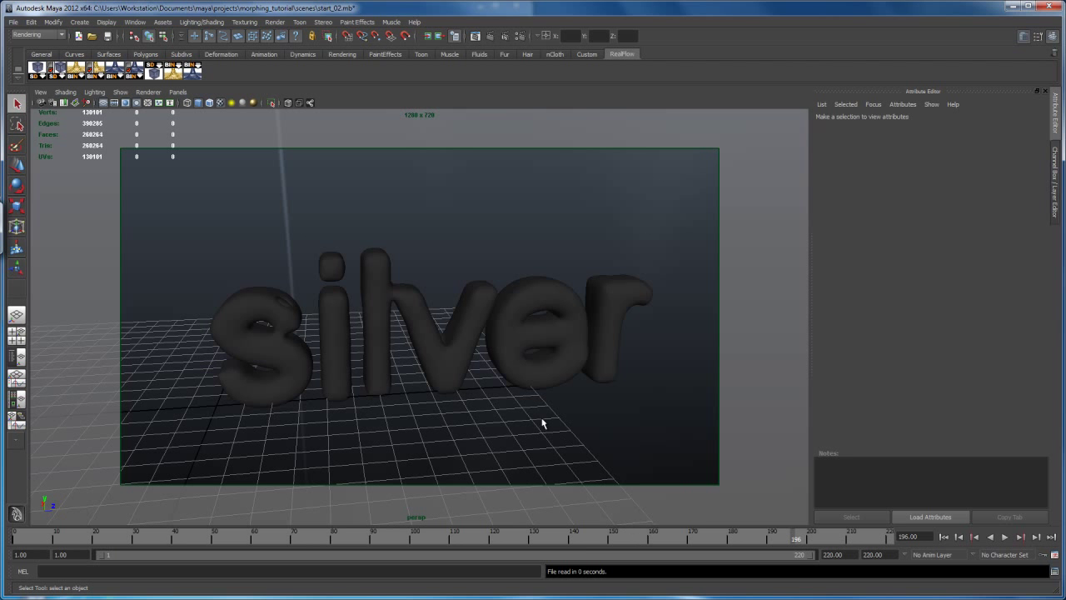
mouse_move(490, 400)
left_mouse_down("alt")
mouse_move(486, 414)
mouse_move(463, 384)
mouse_move(468, 399)
mouse_move(454, 383)
mouse_move(442, 389)
left_mouse_up("alt")
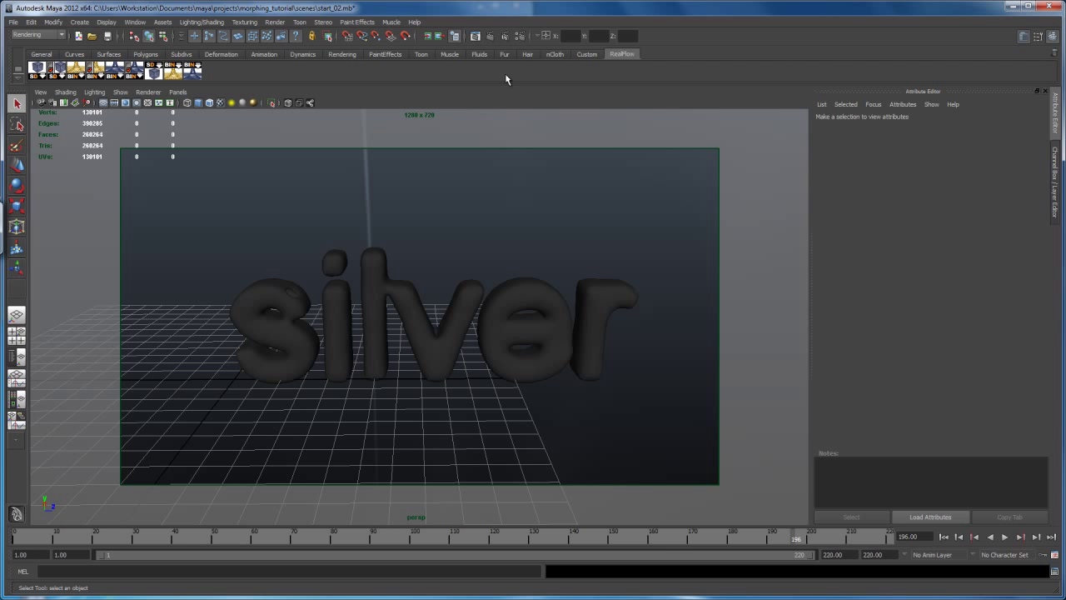
left_click(521, 36)
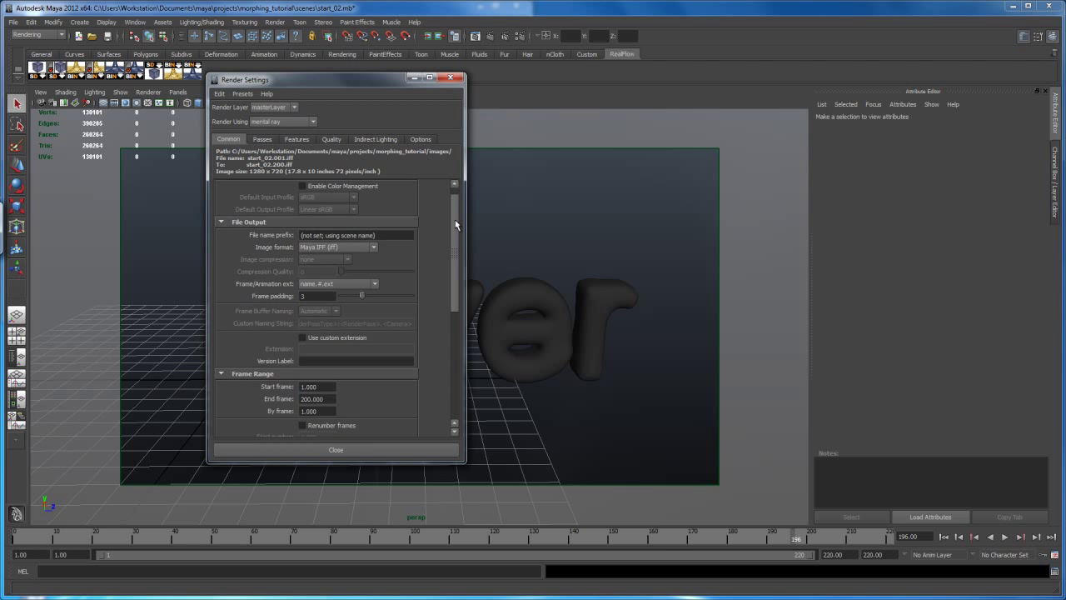
left_click_drag(456, 235, 456, 254)
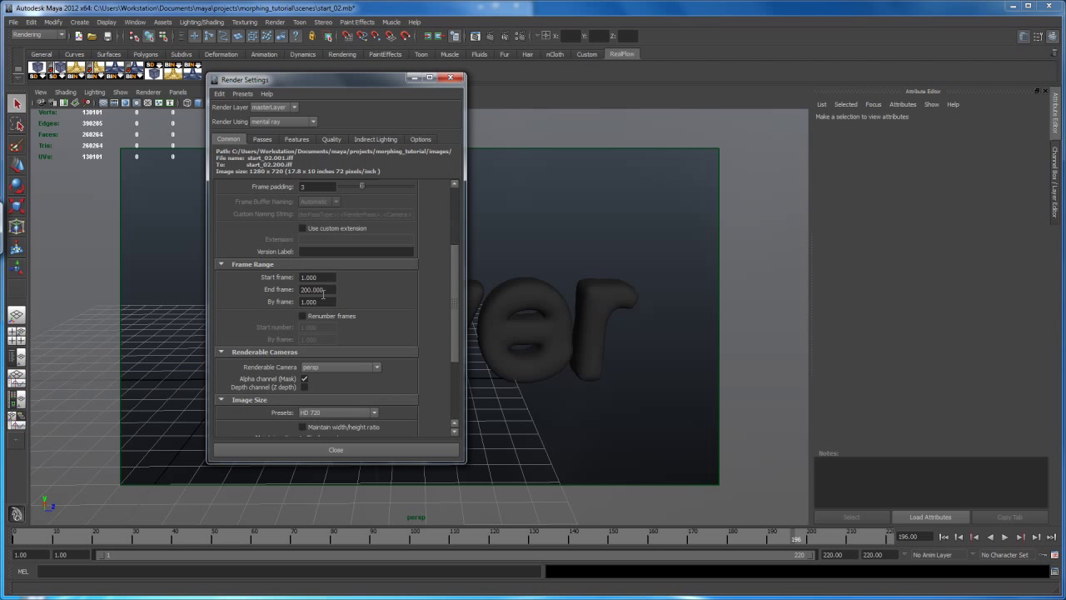
Set the render end frame to 220 and the image size to HD 1080 (1920×1080).
double_click(312, 289)
type("22")
left_click_drag(454, 293, 457, 335)
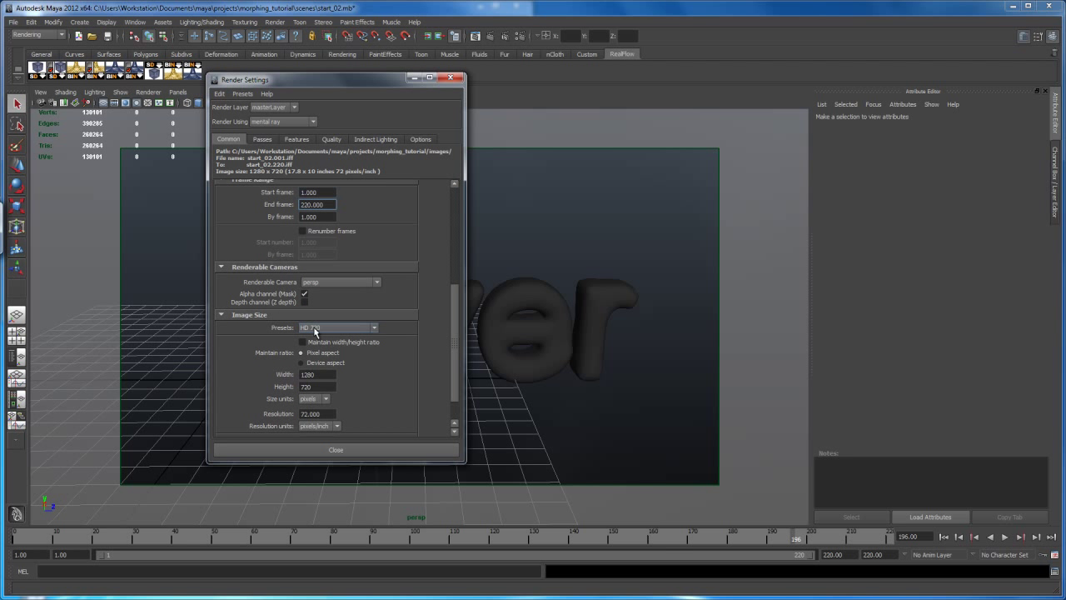
left_click(330, 328)
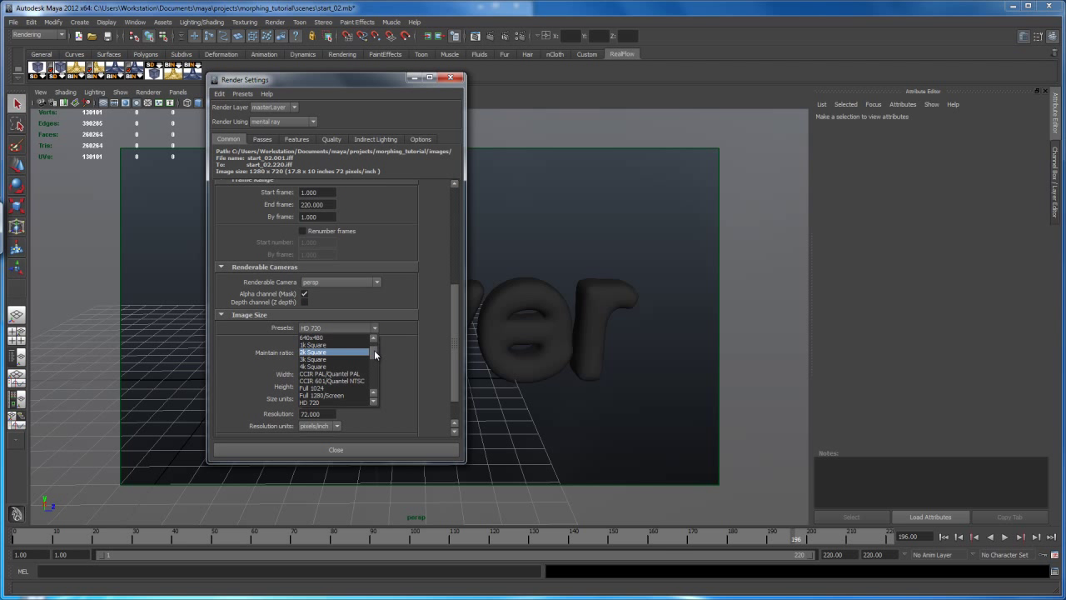
scroll(374, 354, "down", 2)
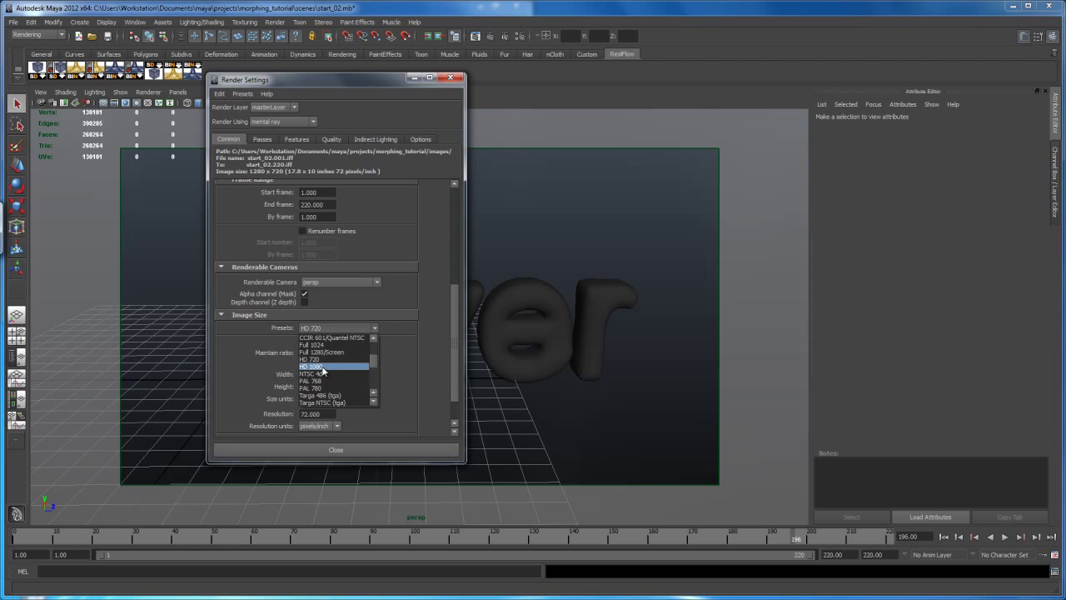
left_click(324, 368)
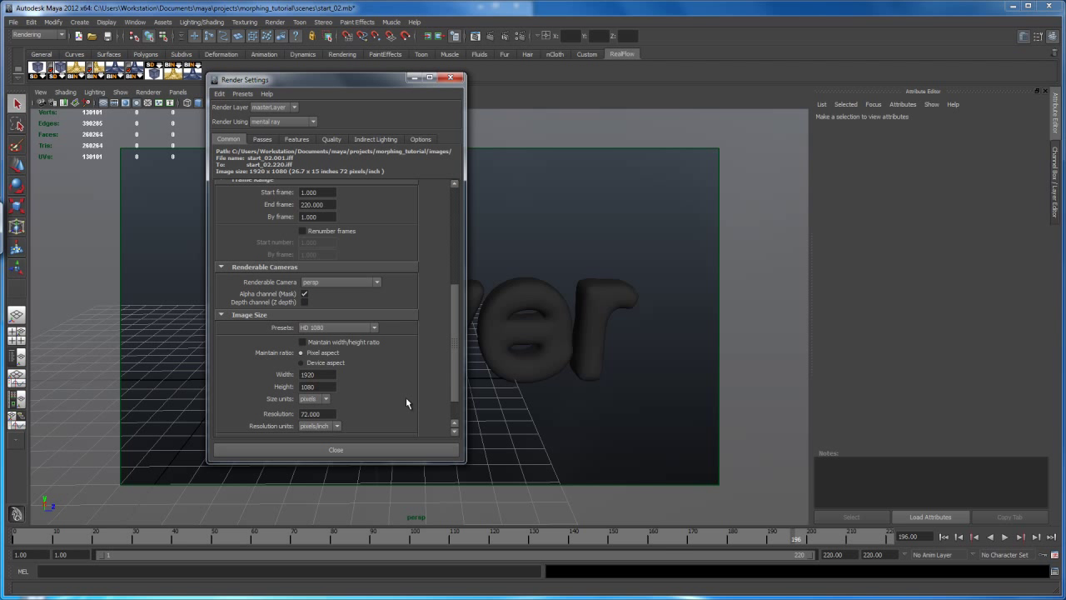
left_click(340, 453)
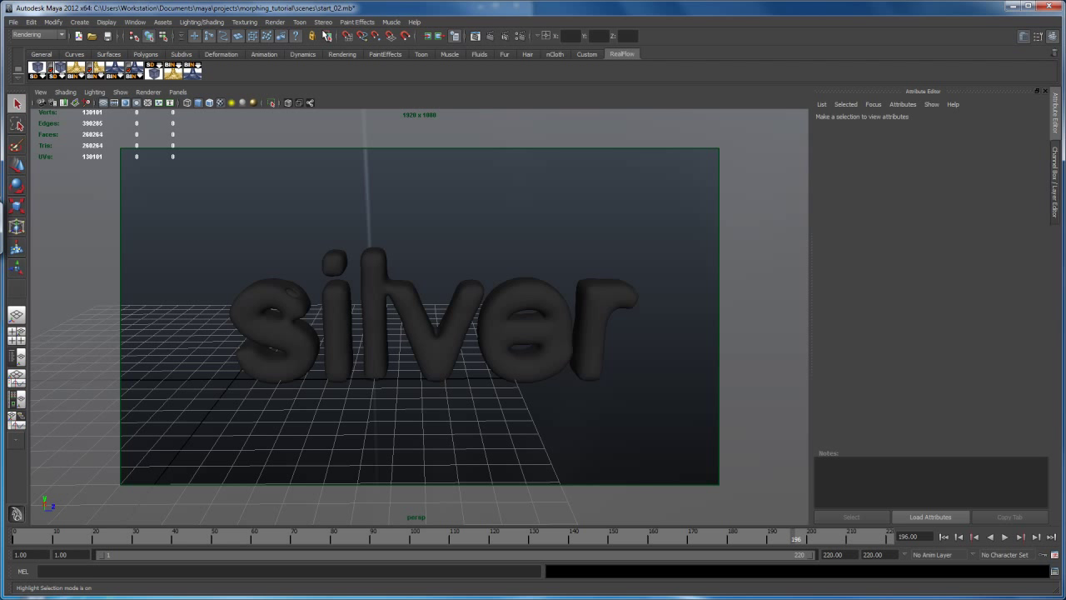
Start a mental ray batch render of the sequence and show the script output to follow it.
left_click(275, 21)
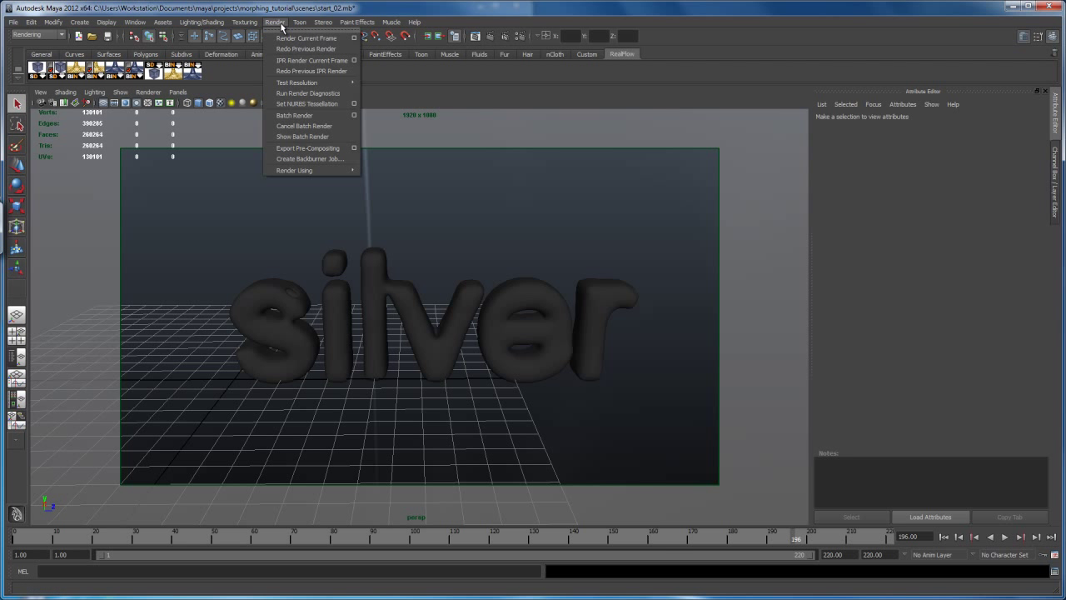
left_click(321, 116)
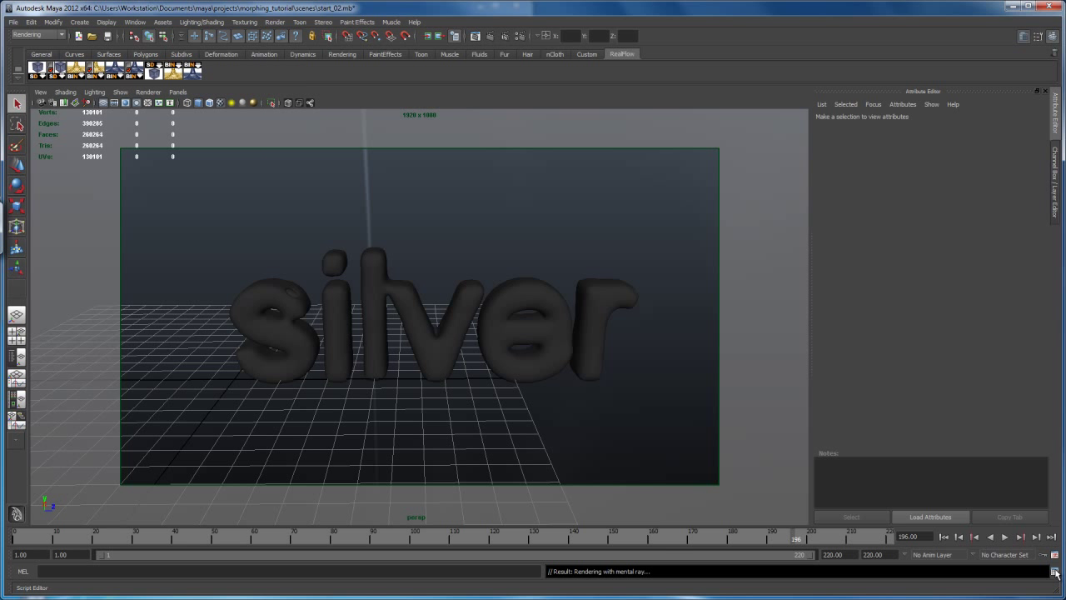
left_click(1054, 571)
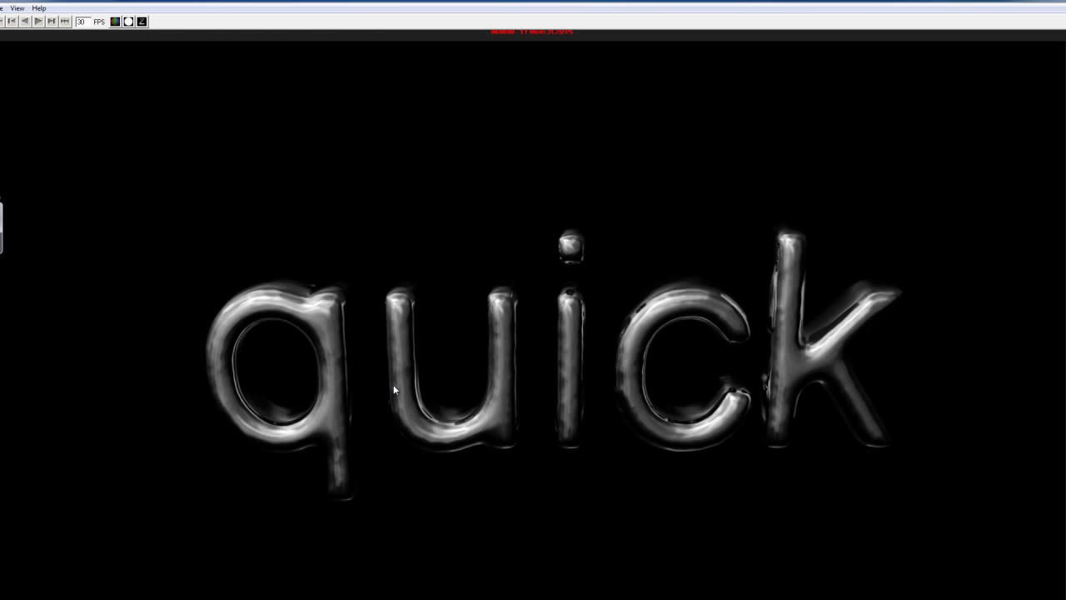
Play the rendered sequence of the chrome word quick morphing into silver.
left_click(40, 21)
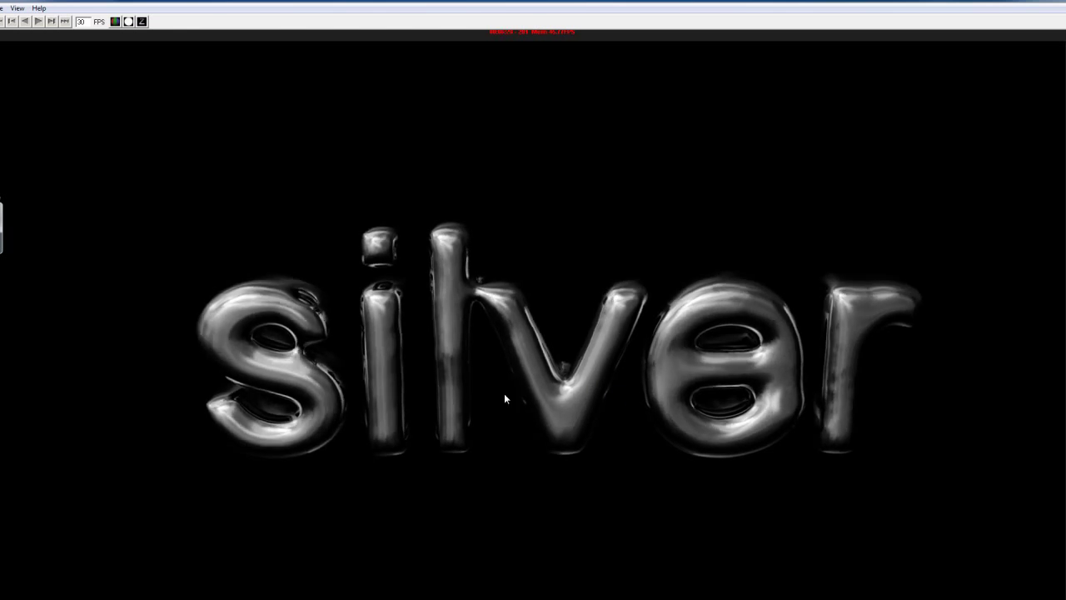
Replay the rendered morph sequence once more.
left_click(38, 20)
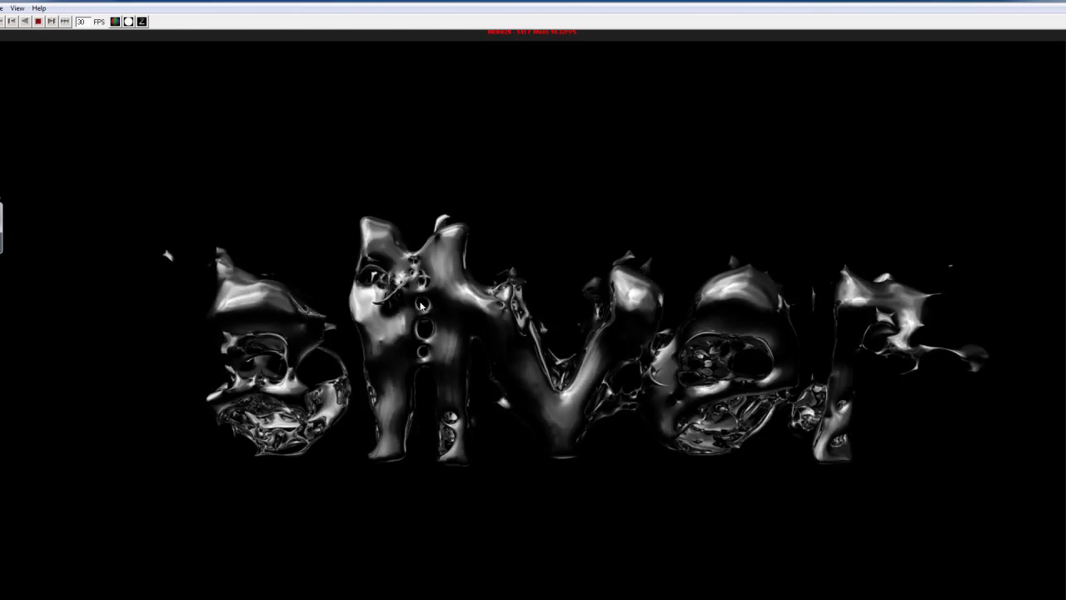